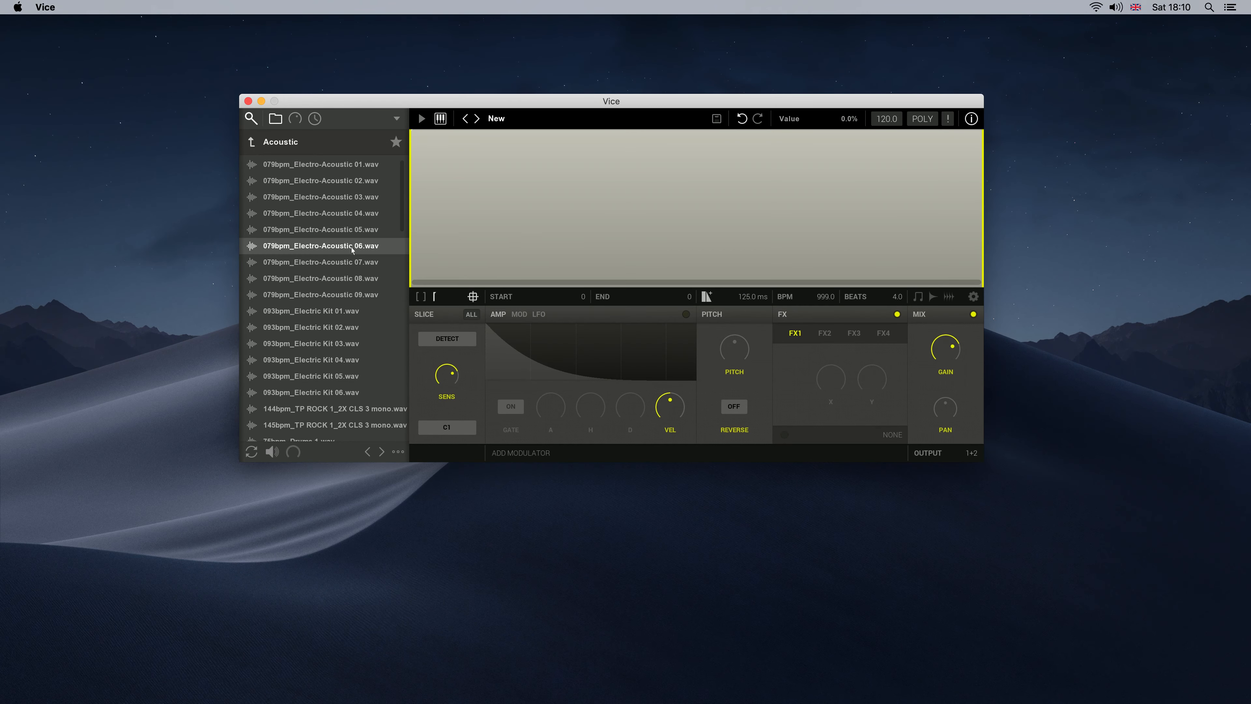
Load 079bpm_Electro-Acoustic 06.wav from the Acoustic folder into the waveform view and audition two of its slices
drag(352, 250, 424, 213)
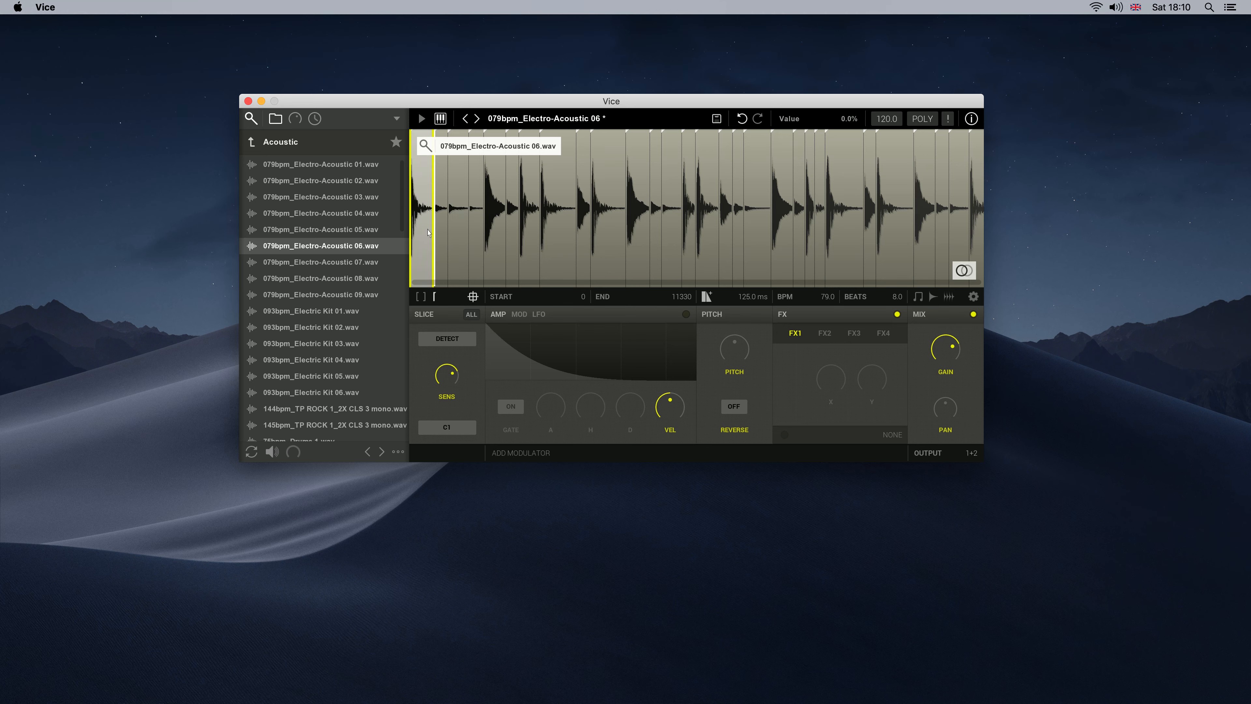
click(564, 228)
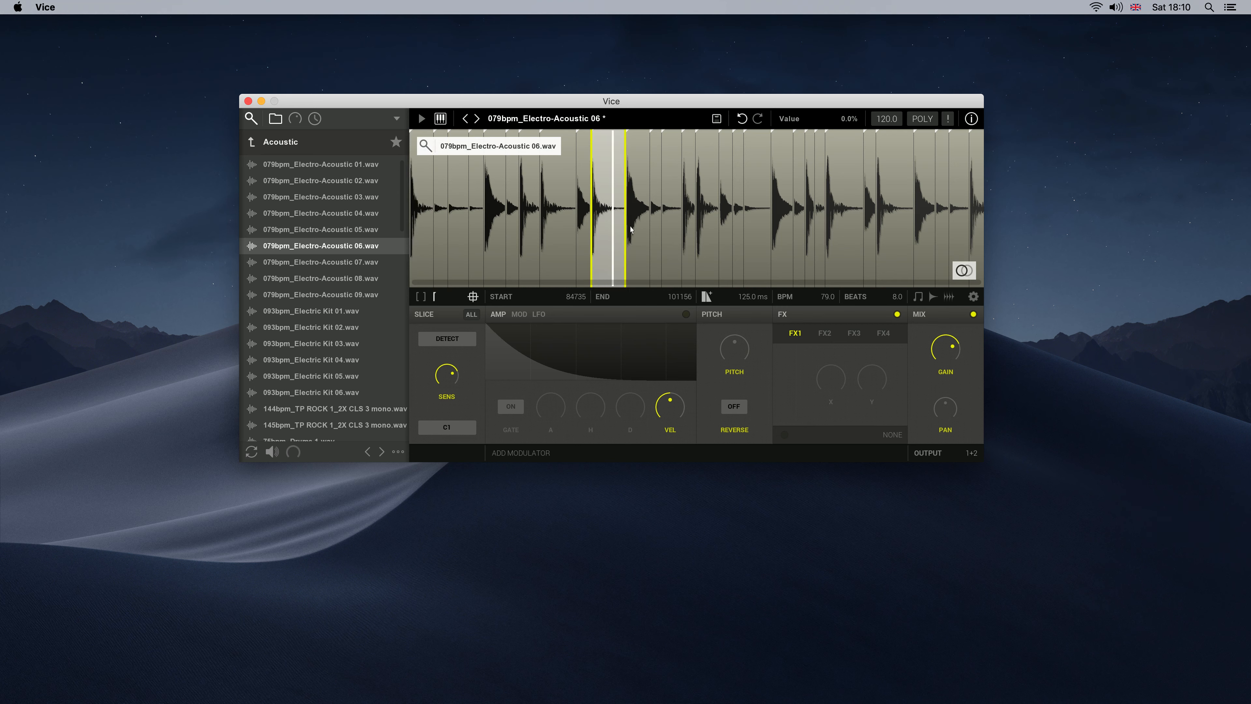
click(422, 244)
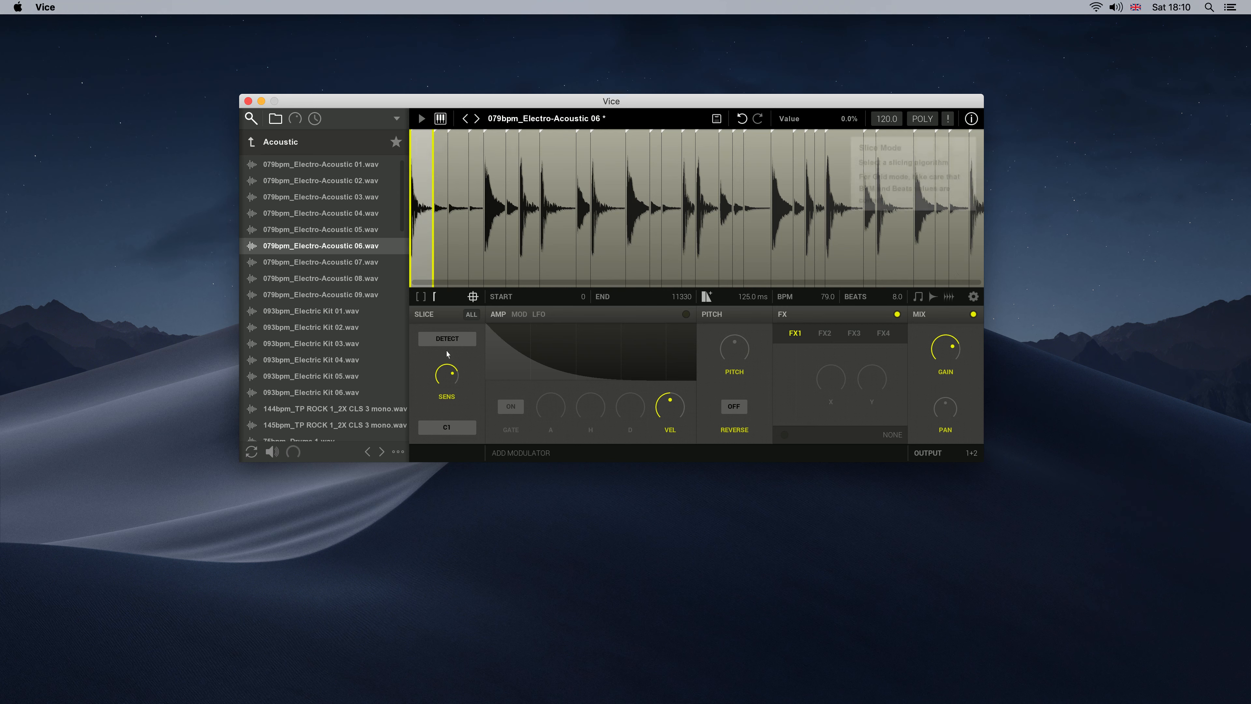
Try the detection sensitivity control and slice the loop in Grid mode with a 1/16 division
mouse_move(456, 372)
mouse_down()
mouse_move(447, 385)
mouse_move(447, 358)
mouse_up()
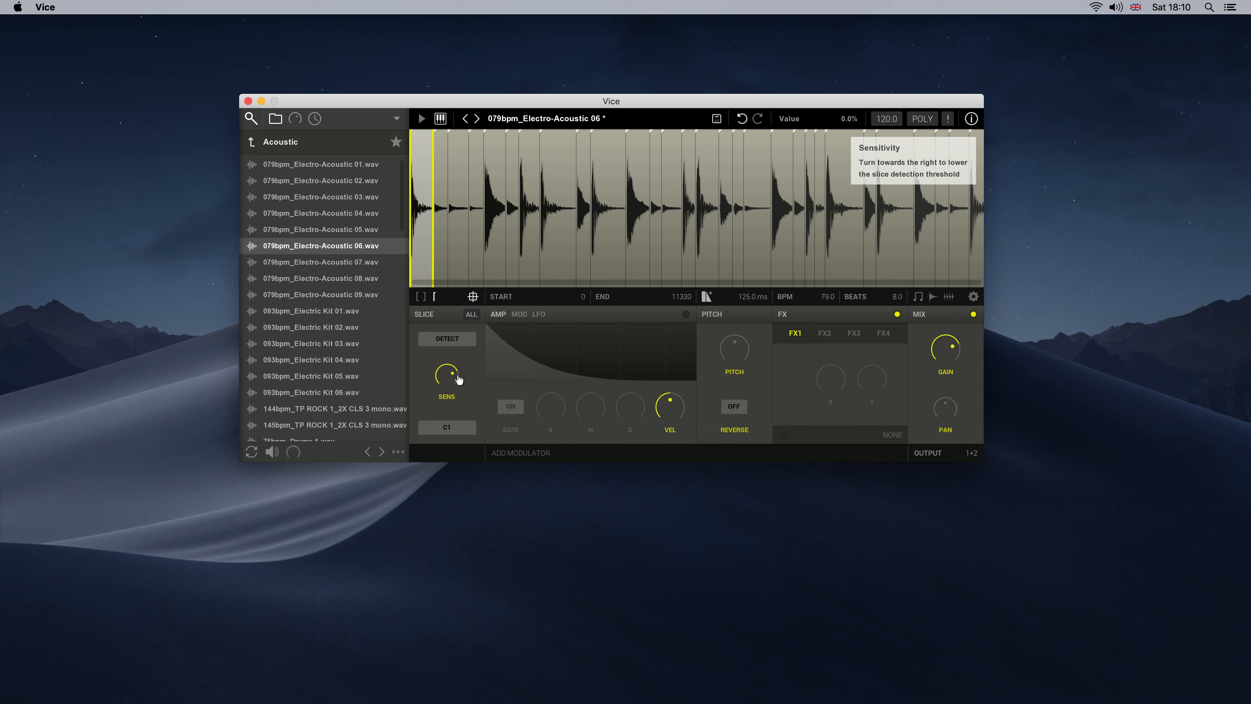
click(447, 338)
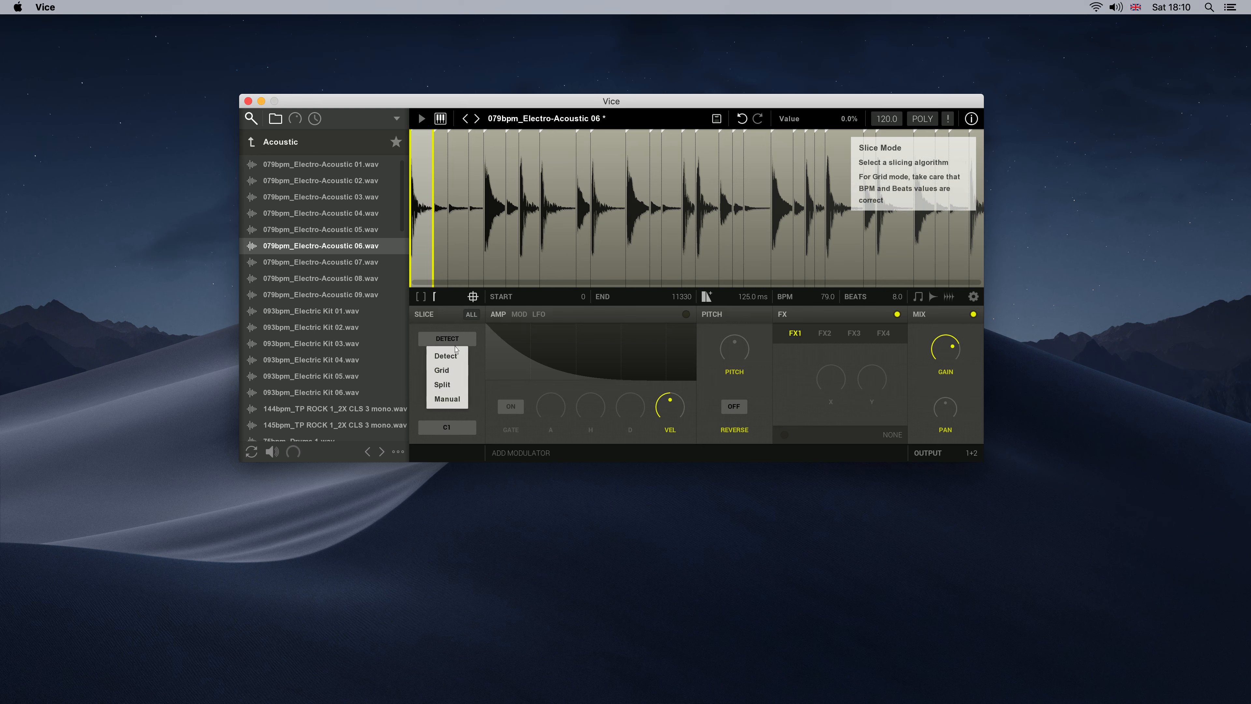
click(442, 370)
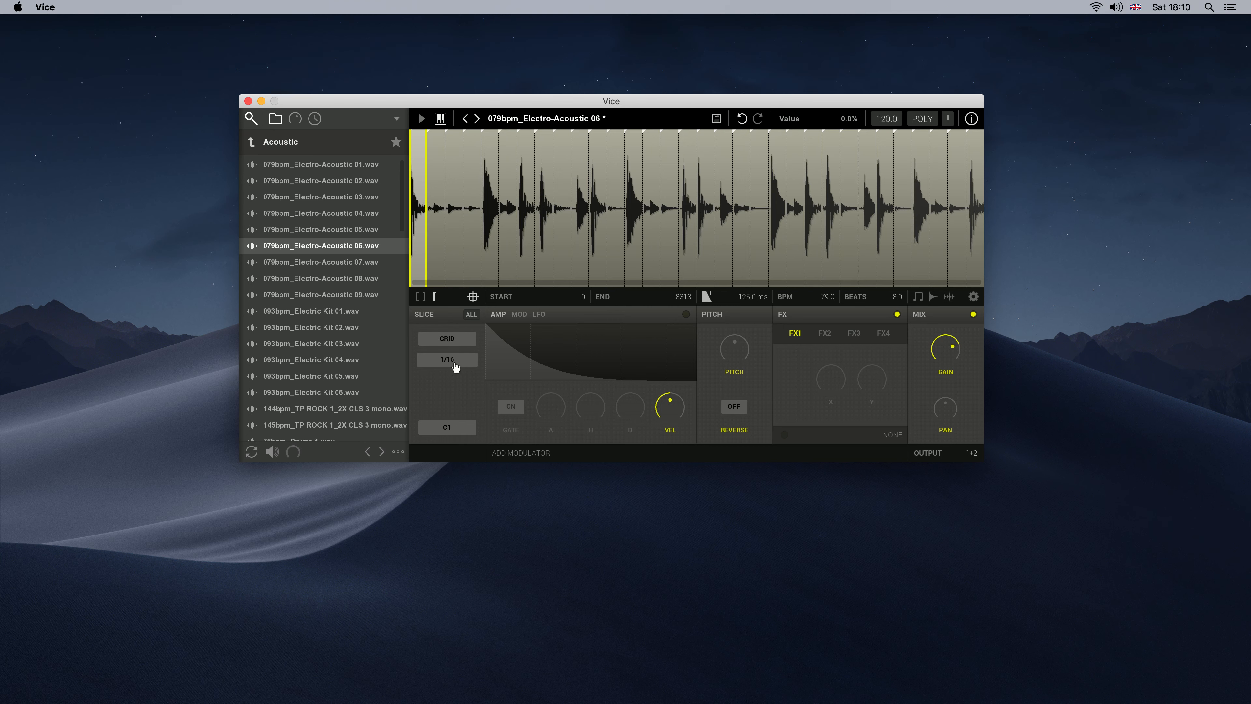
click(456, 368)
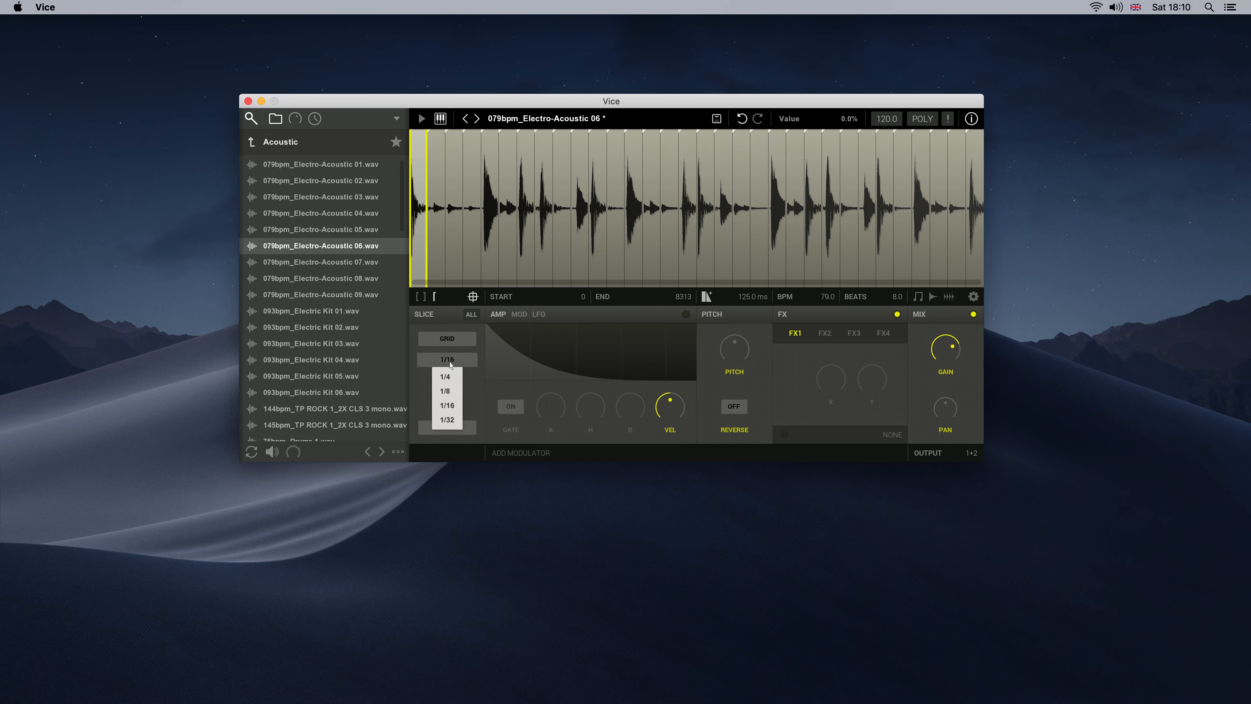
click(444, 399)
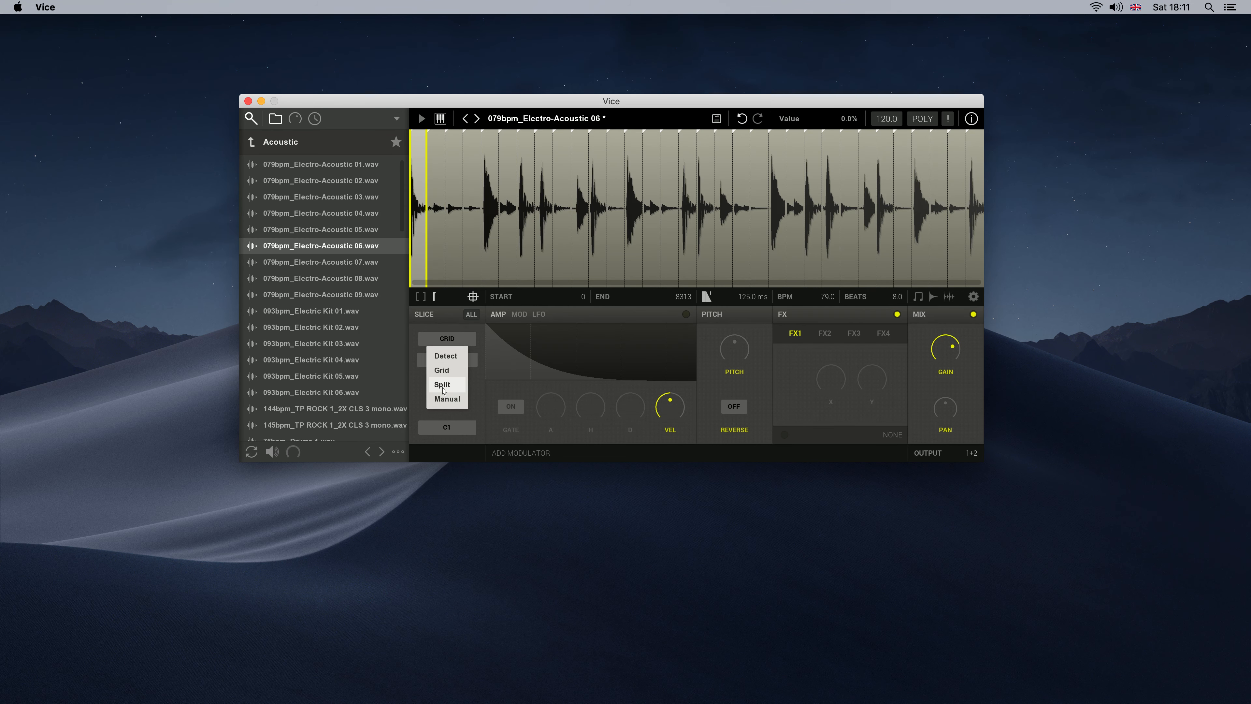
Change the slicing mode to Split and divide the loop into 8 equal slices
click(442, 385)
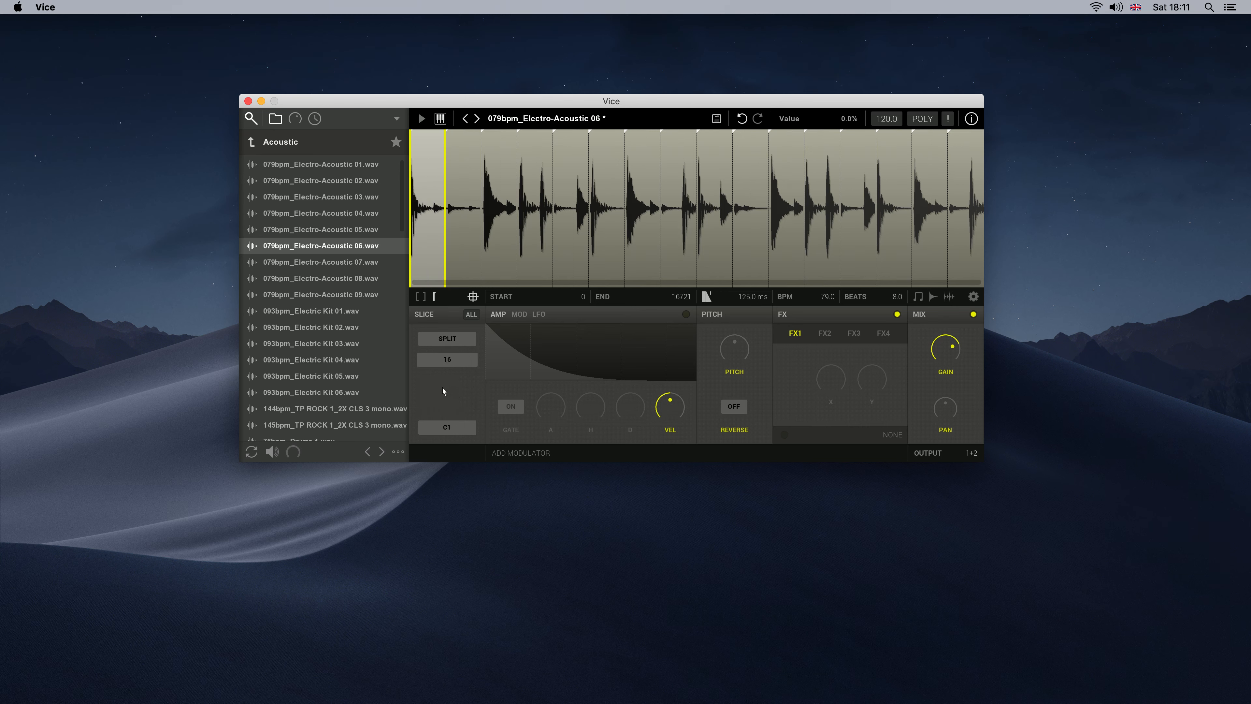
click(455, 364)
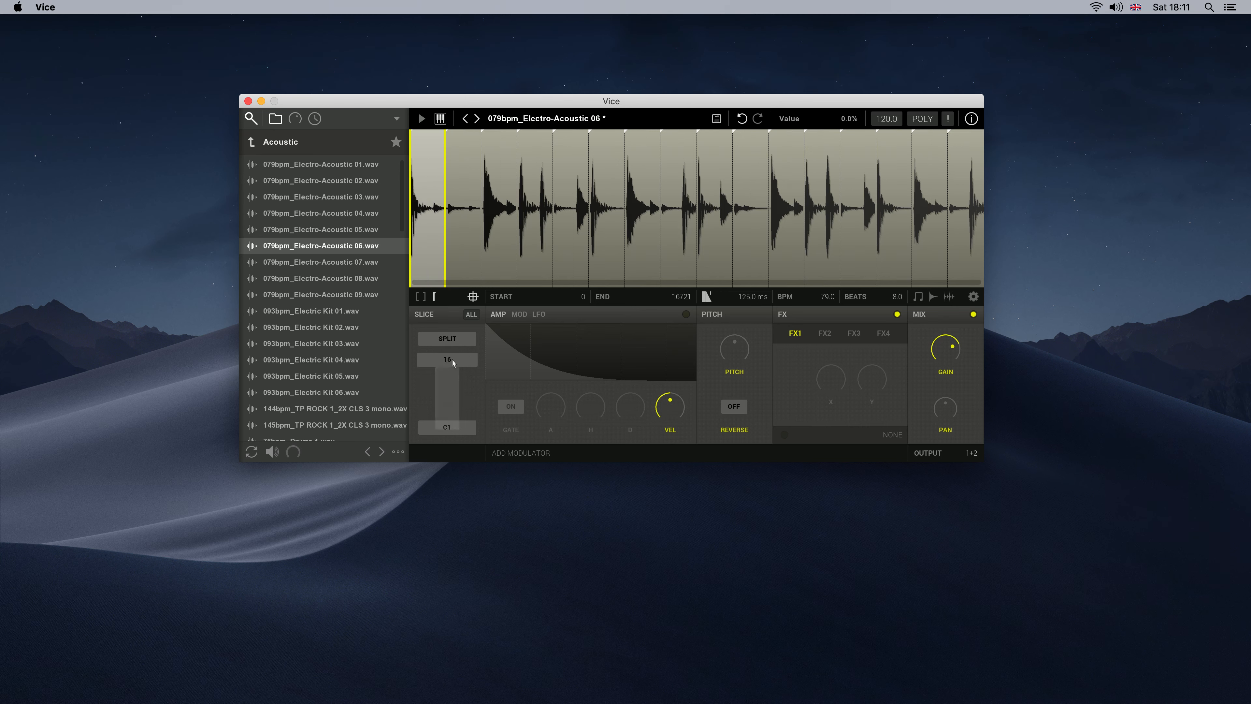
click(445, 390)
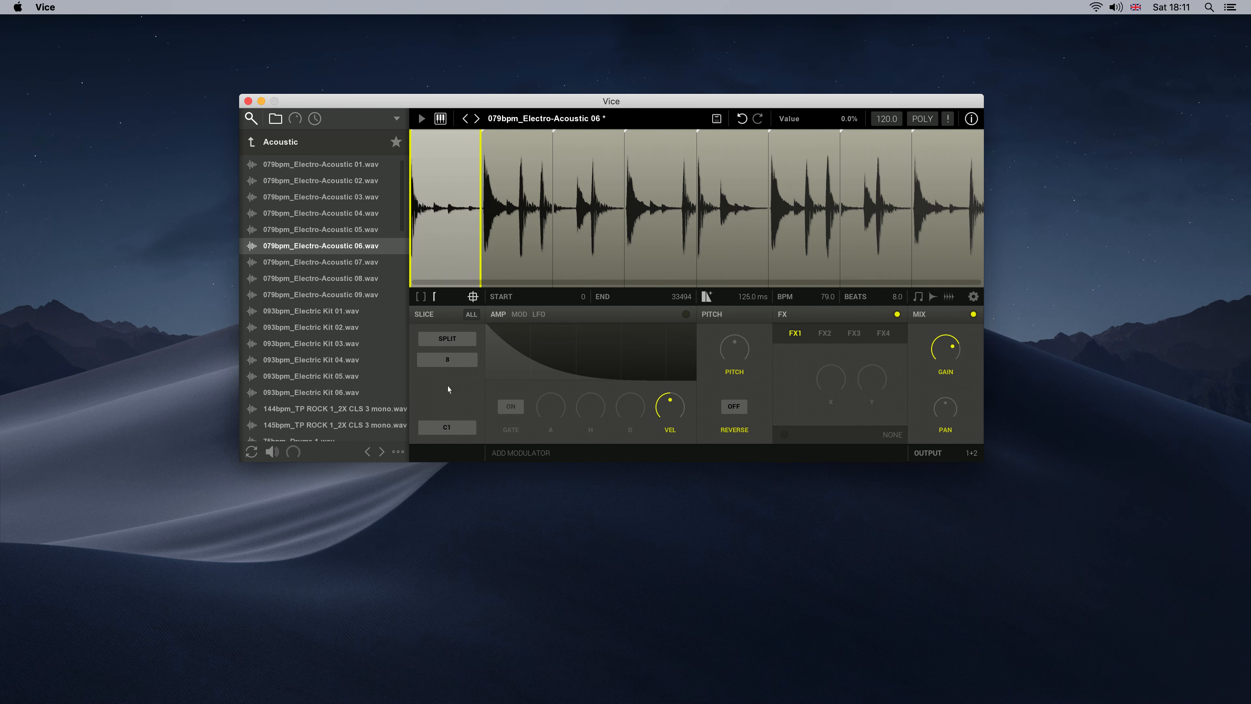
Set the slicing mode to Manual and add slice markers at the first three strong hits after the loop's start
click(447, 338)
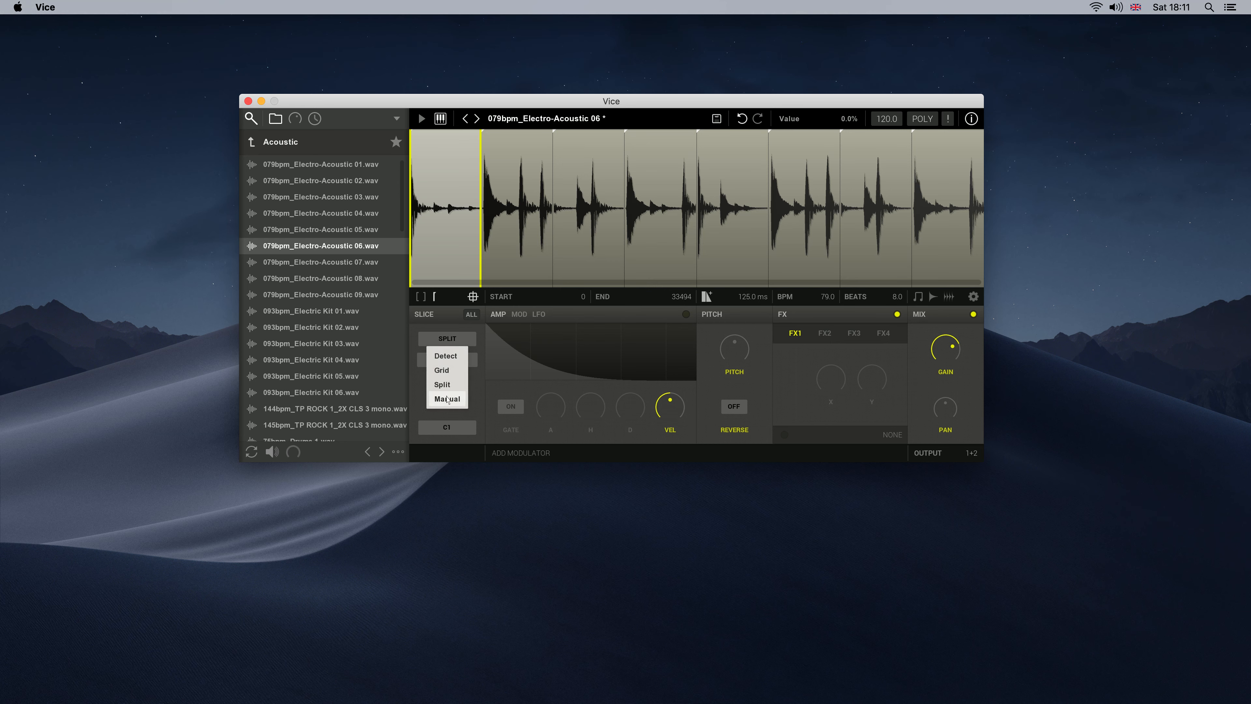
click(447, 399)
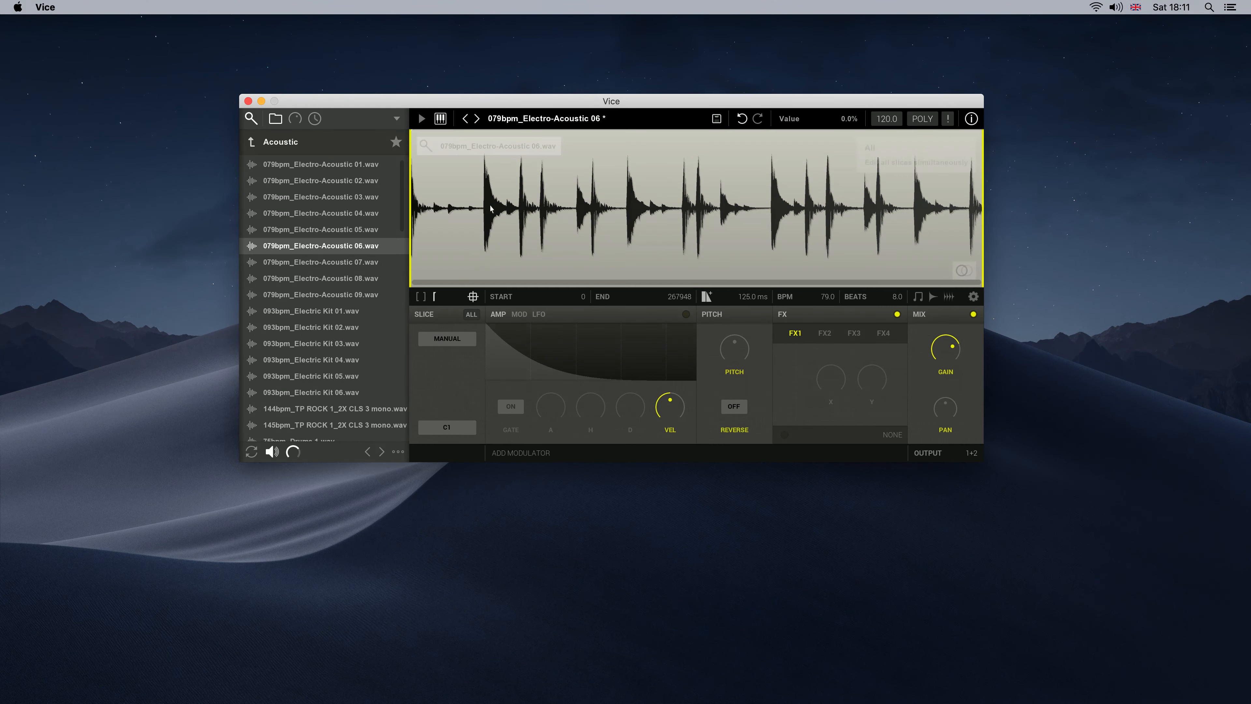
double_click(485, 134)
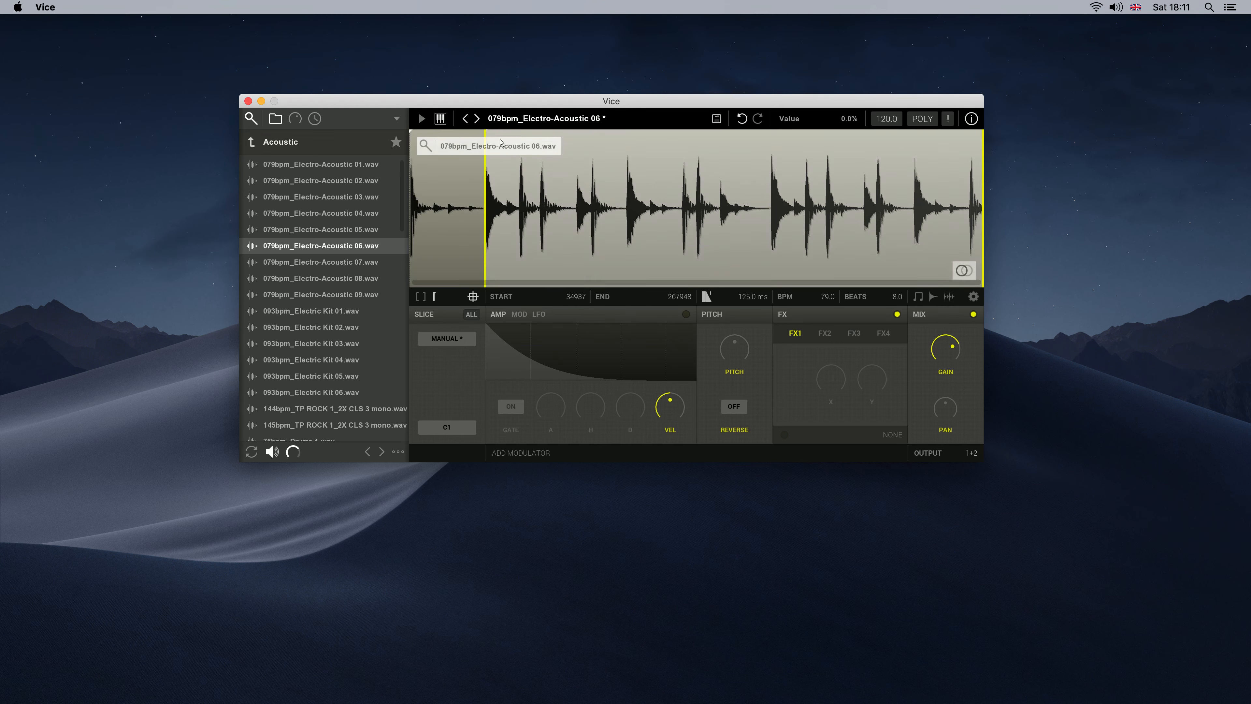
double_click(521, 136)
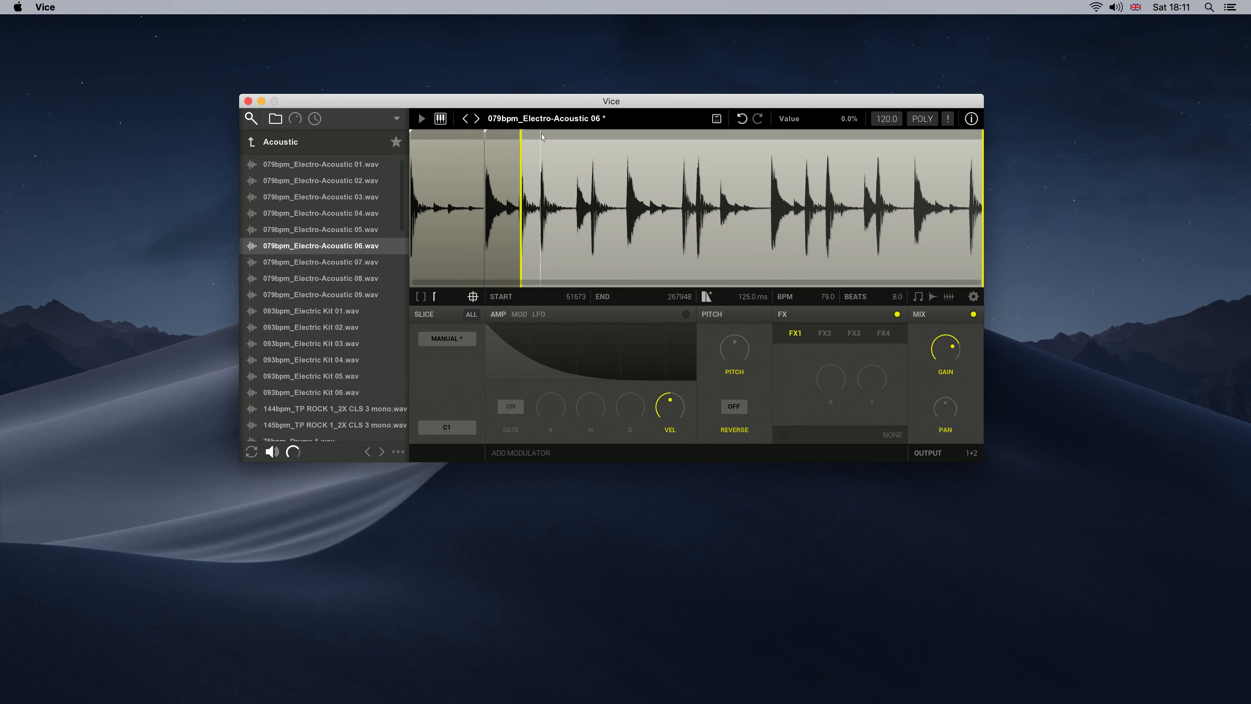
double_click(542, 137)
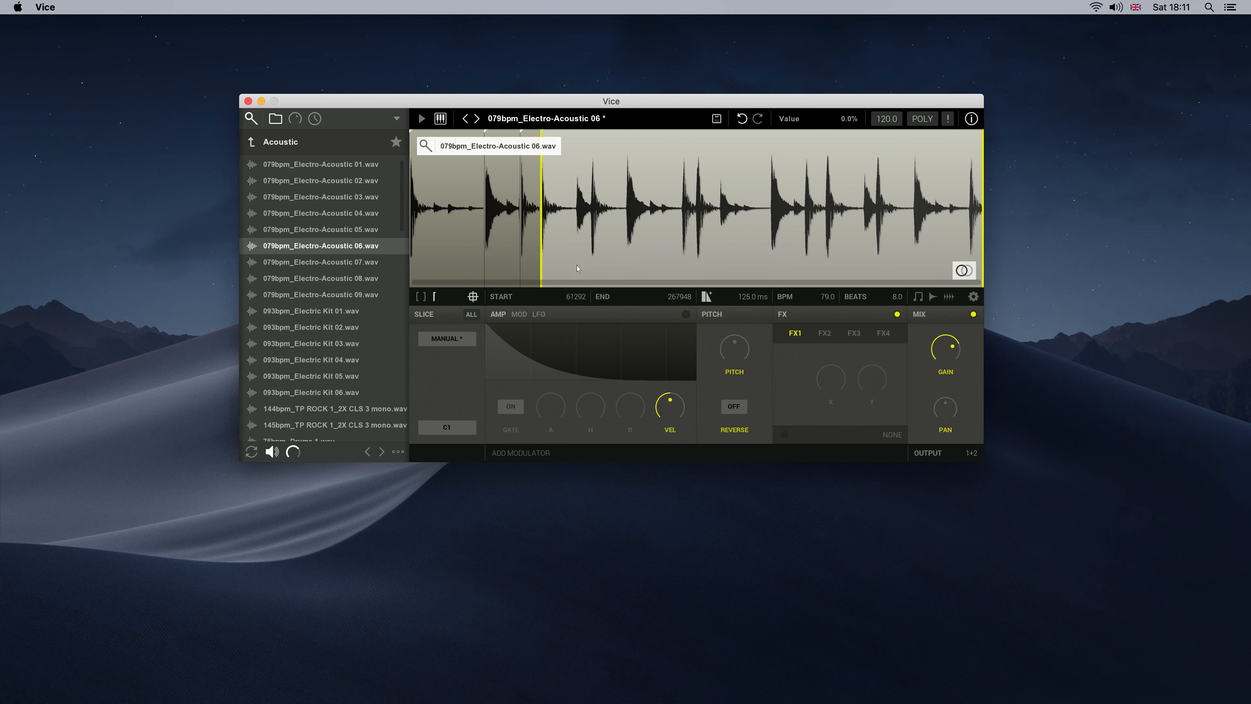
Add manual slice markers at the next three transients, aligning the second one with the onset of its hit
scroll(586, 207, up, 3)
scroll(584, 138, up, 3)
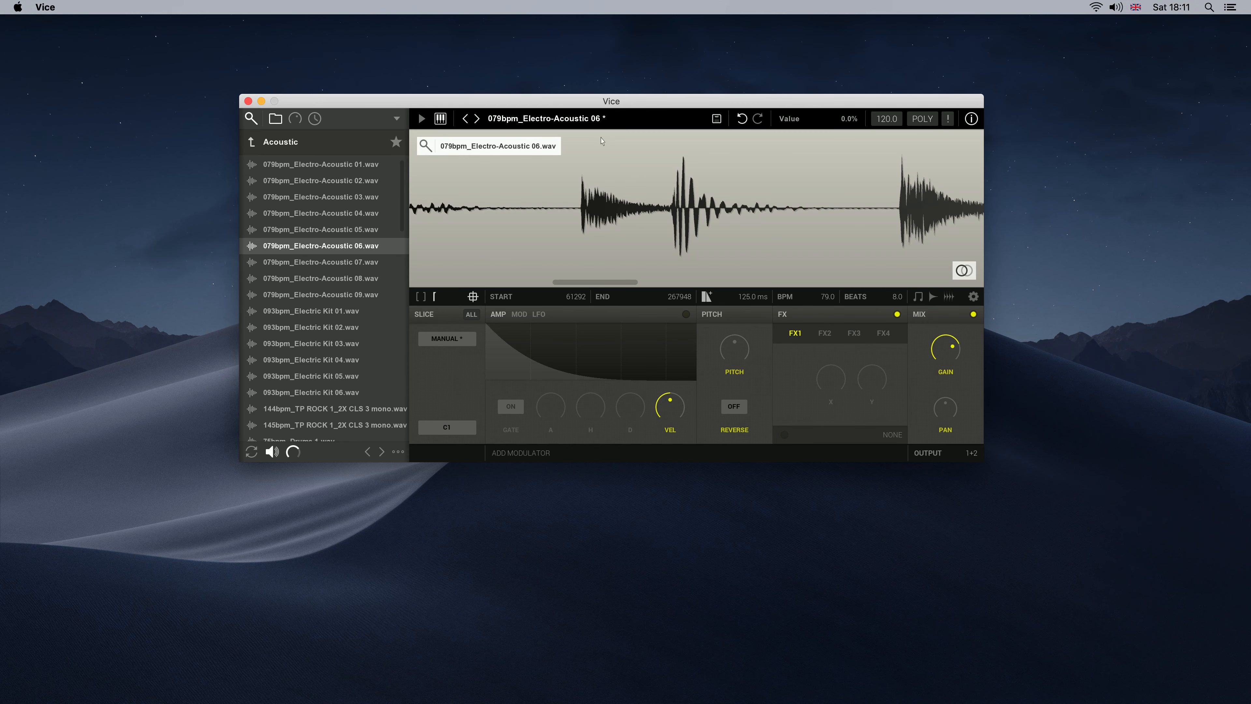
double_click(584, 138)
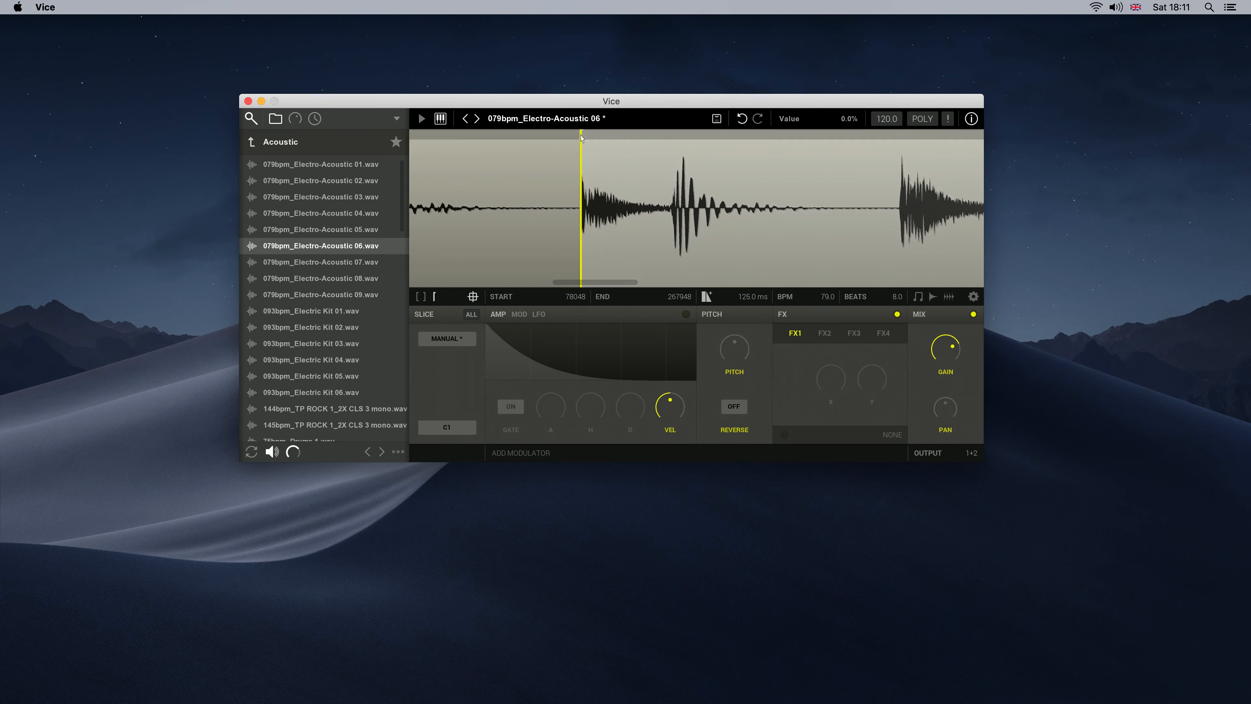
double_click(674, 137)
drag(673, 167, 672, 168)
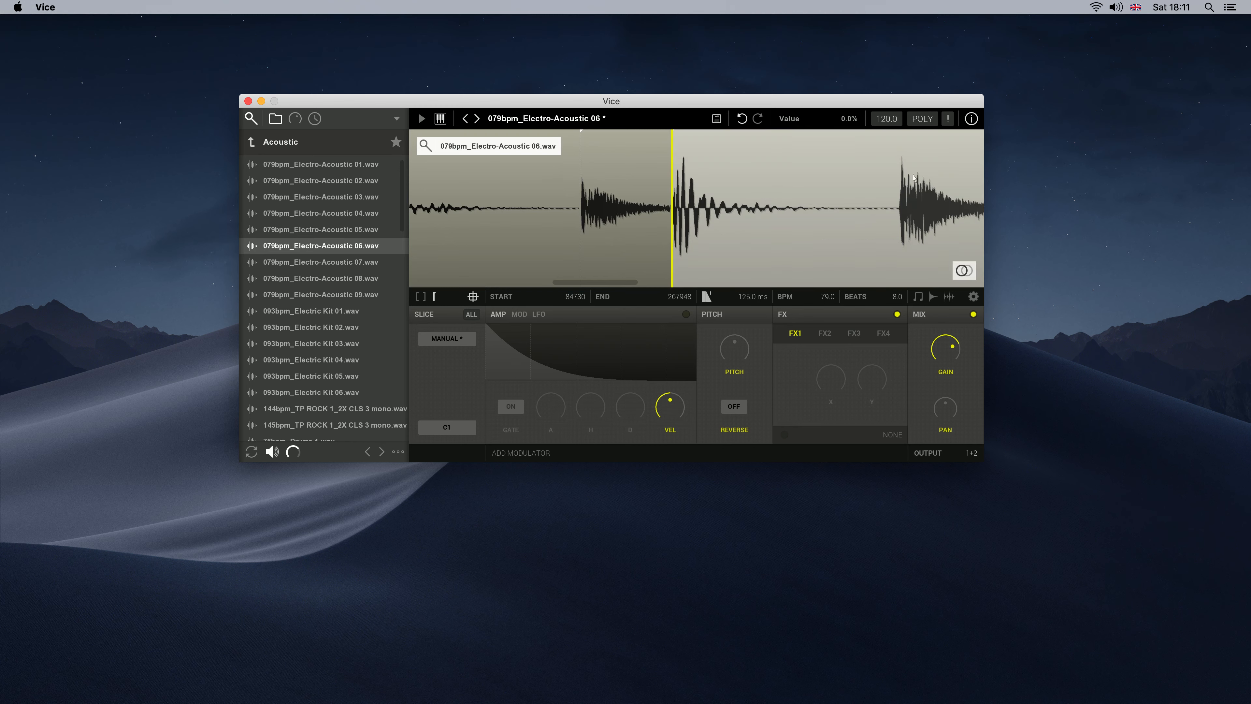
double_click(900, 138)
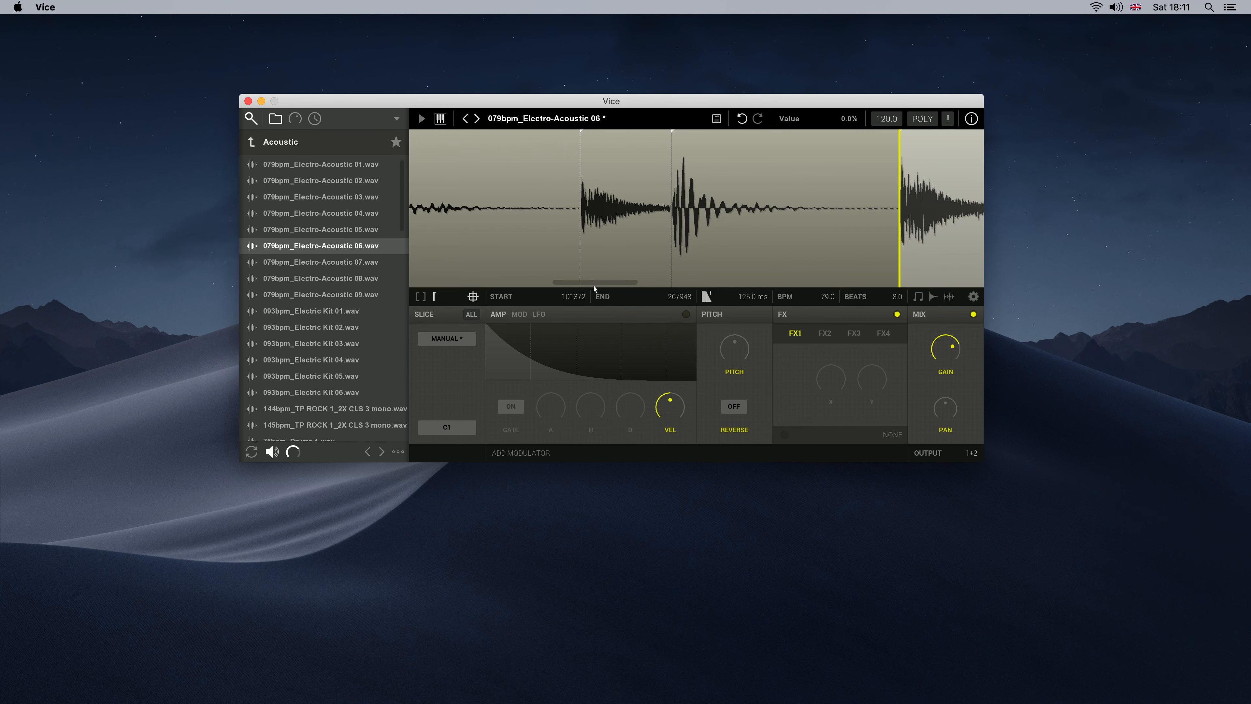
drag(600, 284, 603, 308)
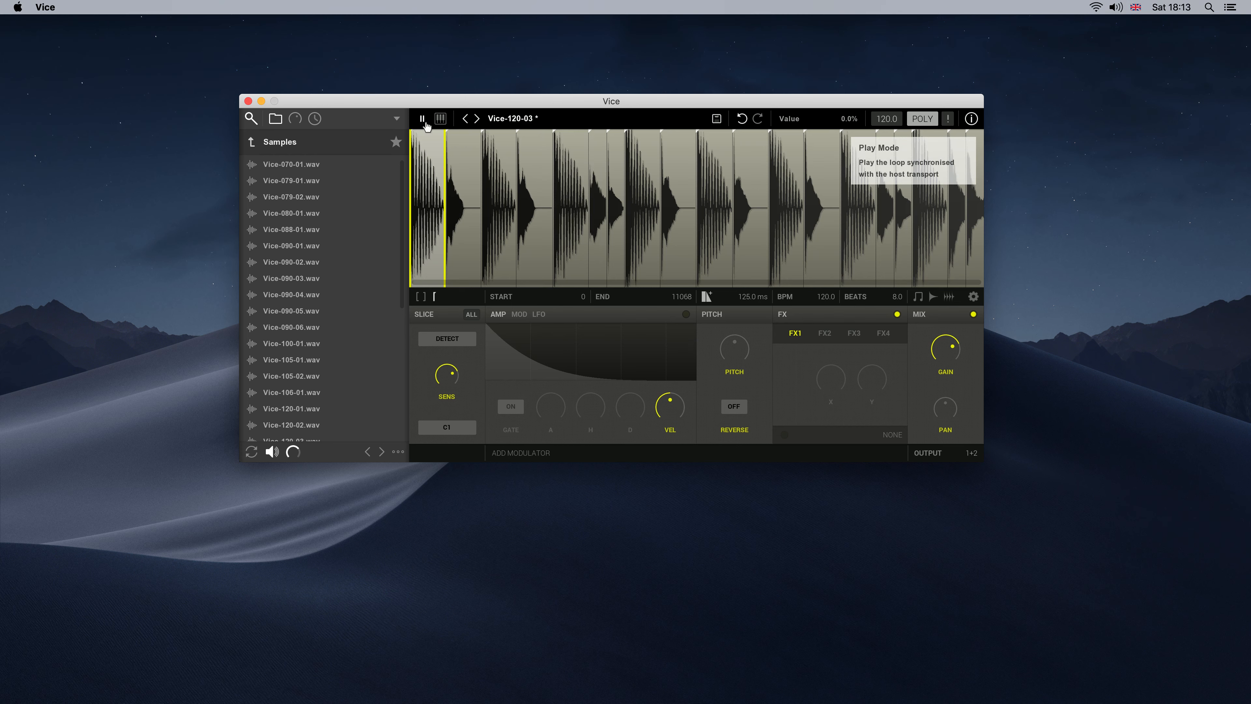
Switch the Vice-120-03 loop from Play Mode to keyboard mode and assign C2 as its root key through MIDI learn
click(442, 122)
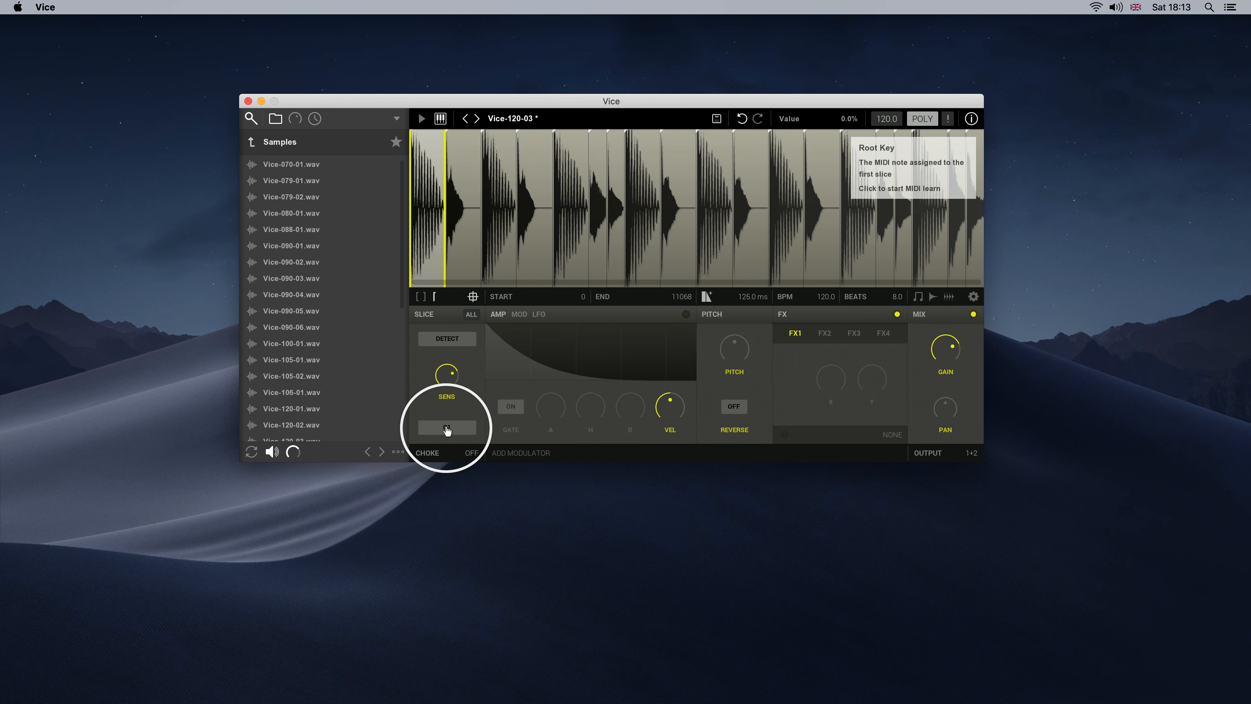
click(475, 428)
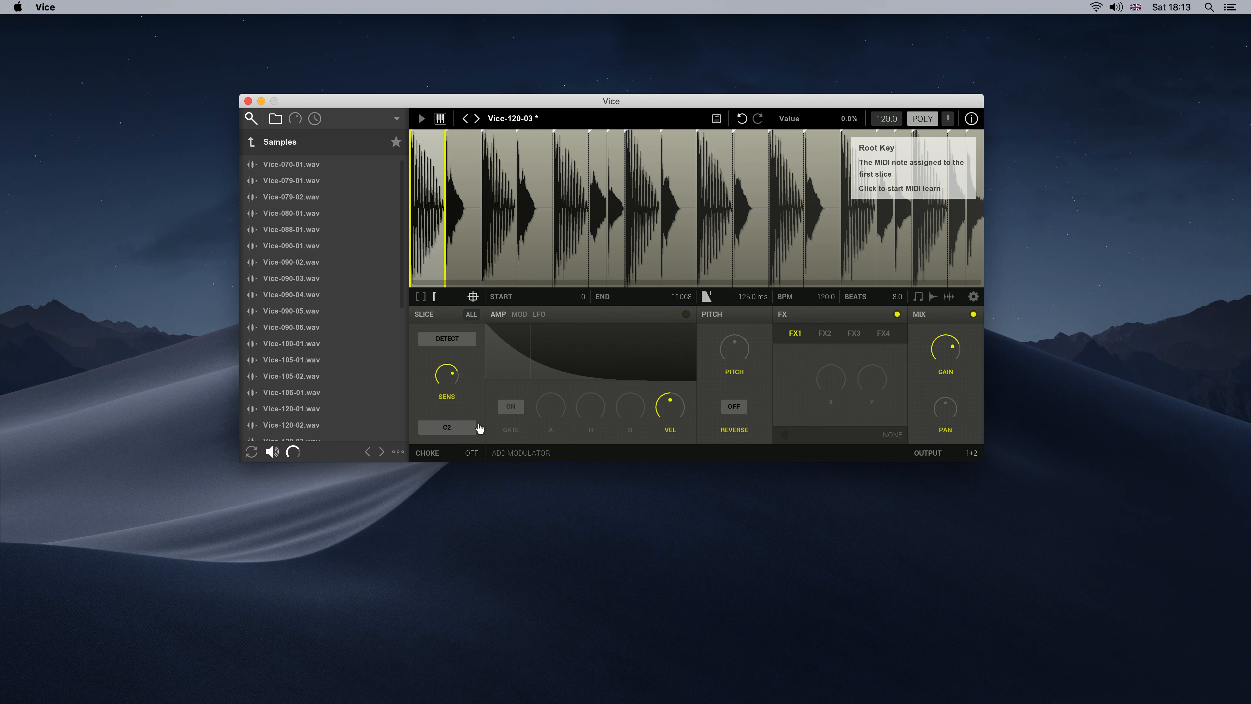
Mute the second and fourth slices of the Vice-120-03 loop
click(463, 220)
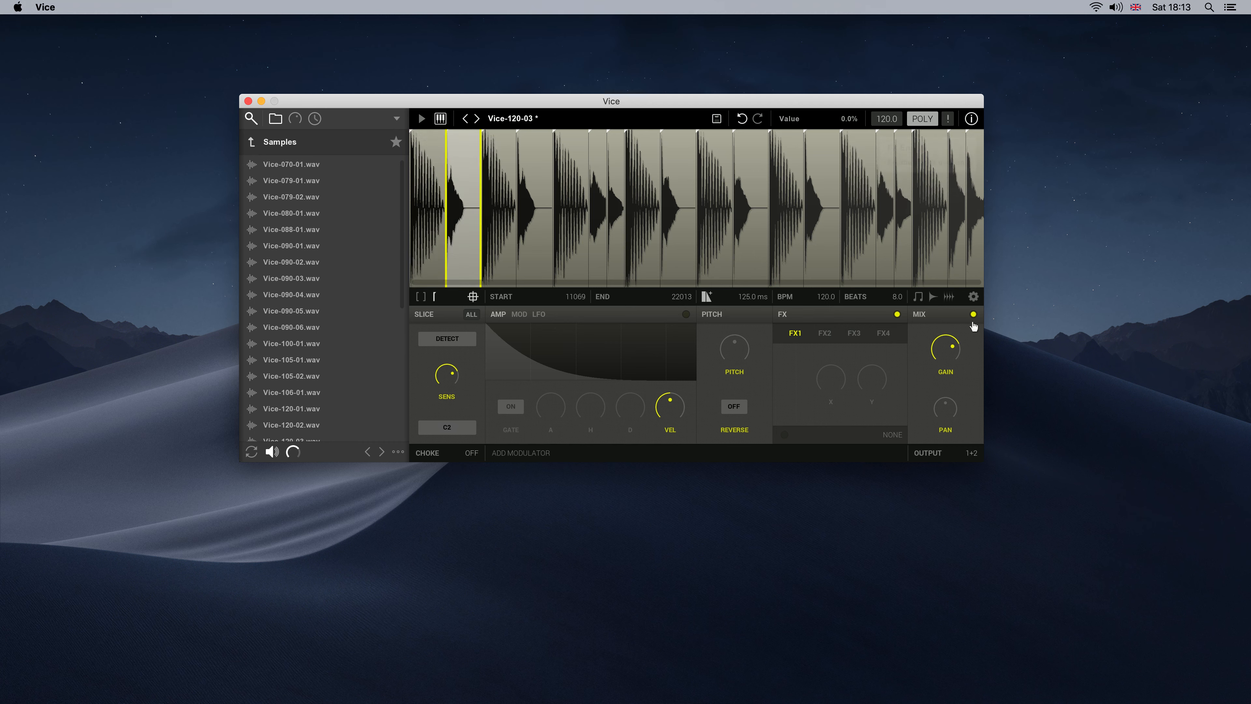
click(532, 239)
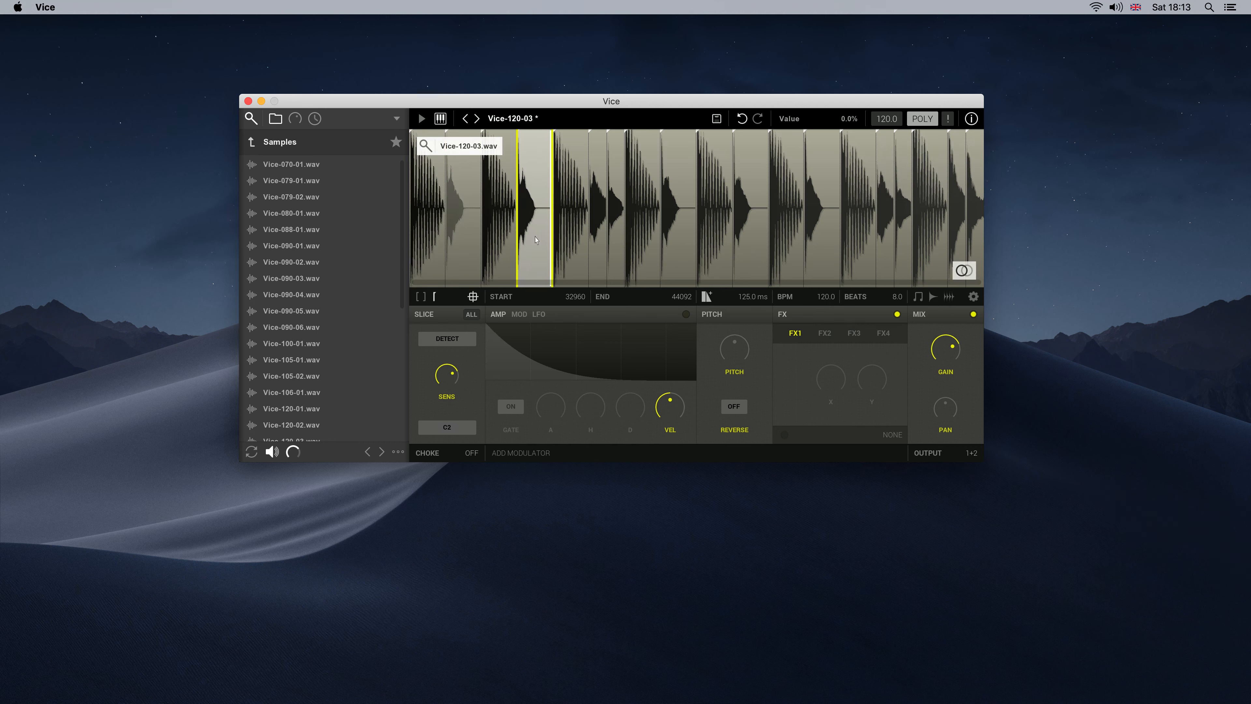
click(974, 316)
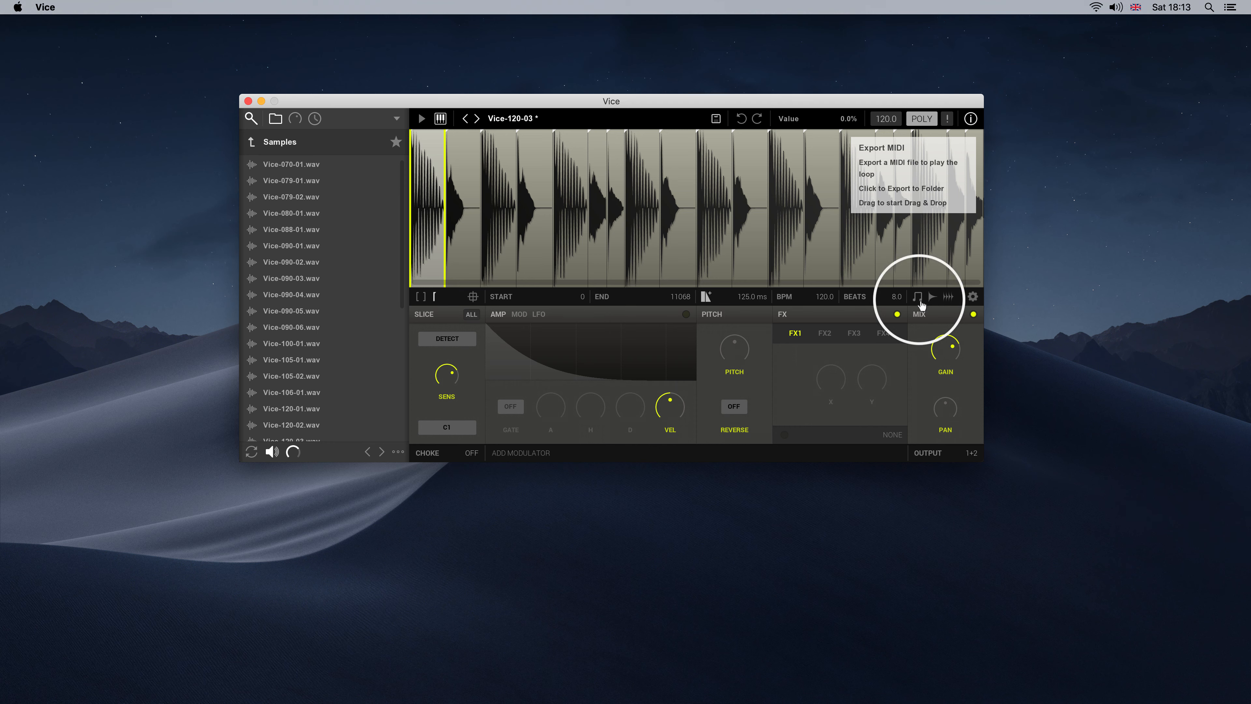
Export the loop's MIDI file to the Desktop as Vice-120-03
click(919, 297)
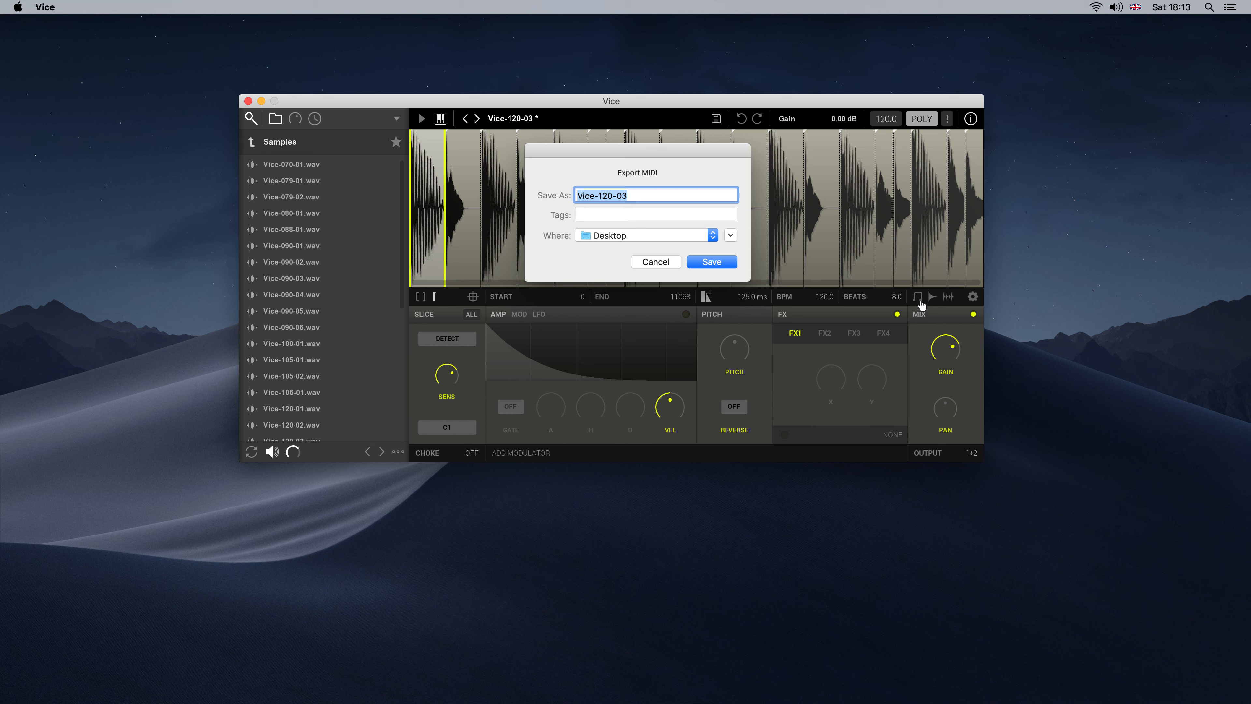
key(Return)
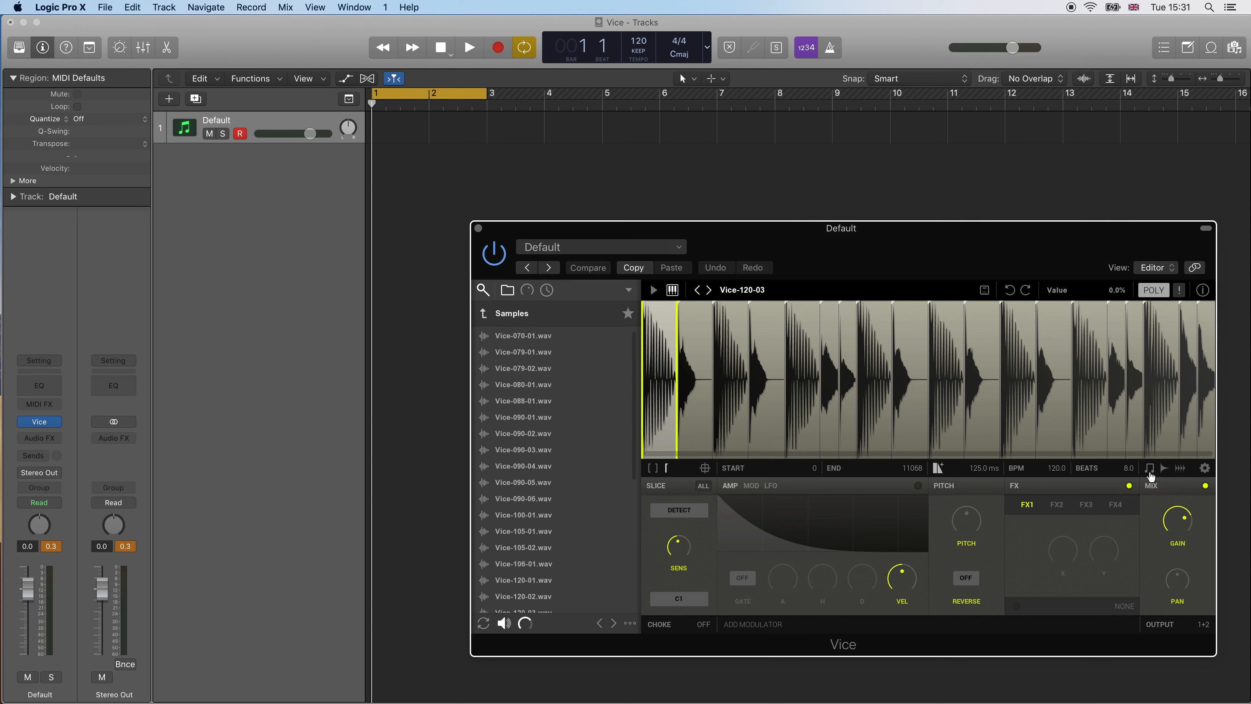
In Logic Pro X, place the loop's MIDI from Vice on the Default track at bar 1 and start playback
drag(1150, 476, 375, 127)
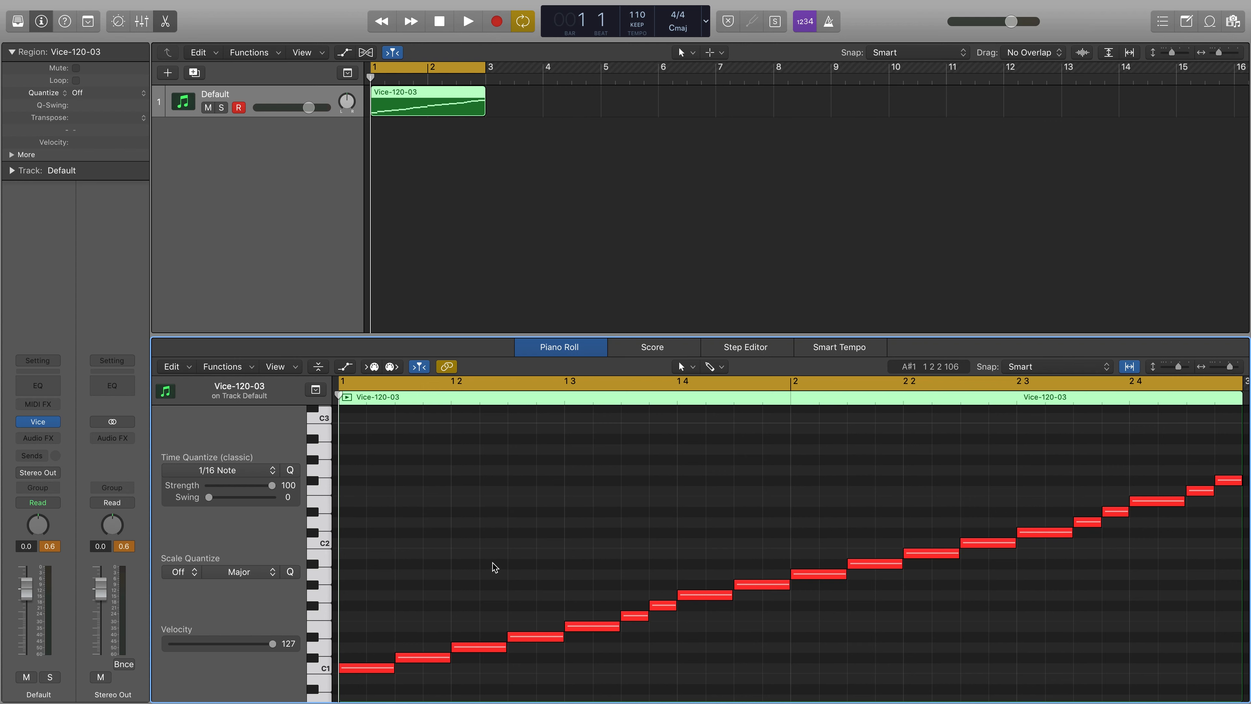
key(space)
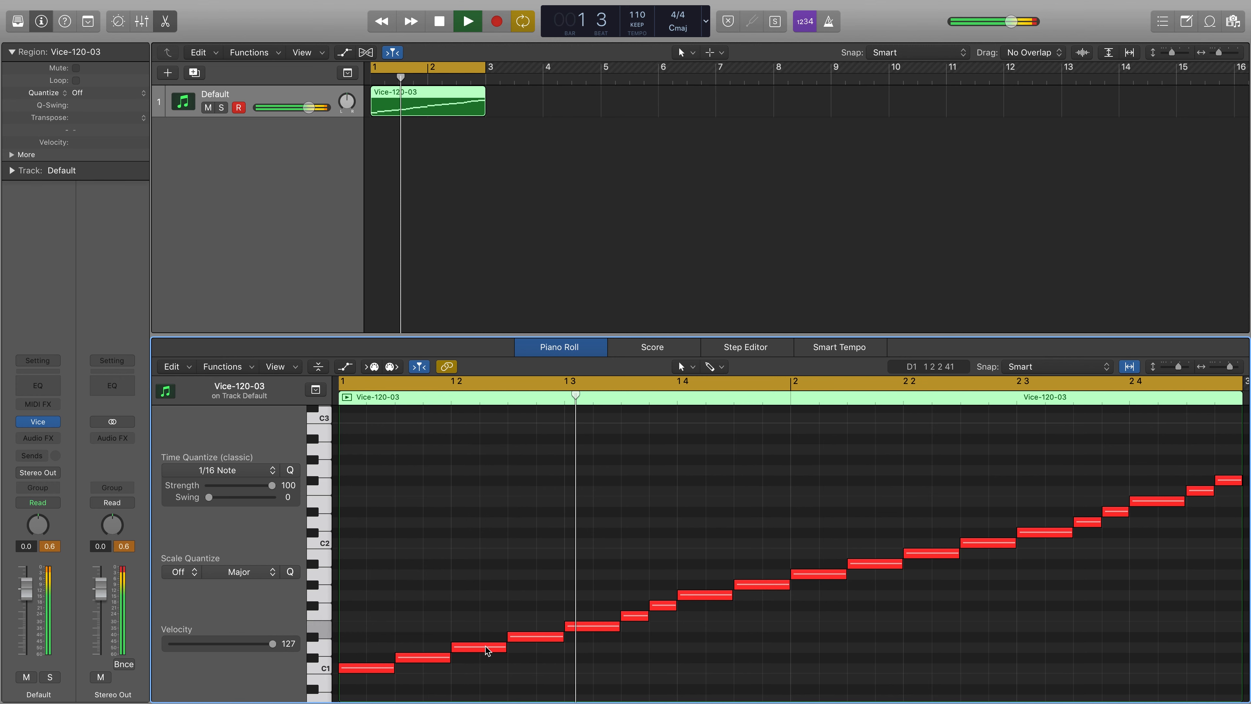
Rearrange the Vice-120-03 notes: lower the third note to C1 and shift the D#1, G#1 and C2 notes a sixteenth later
drag(489, 646, 488, 676)
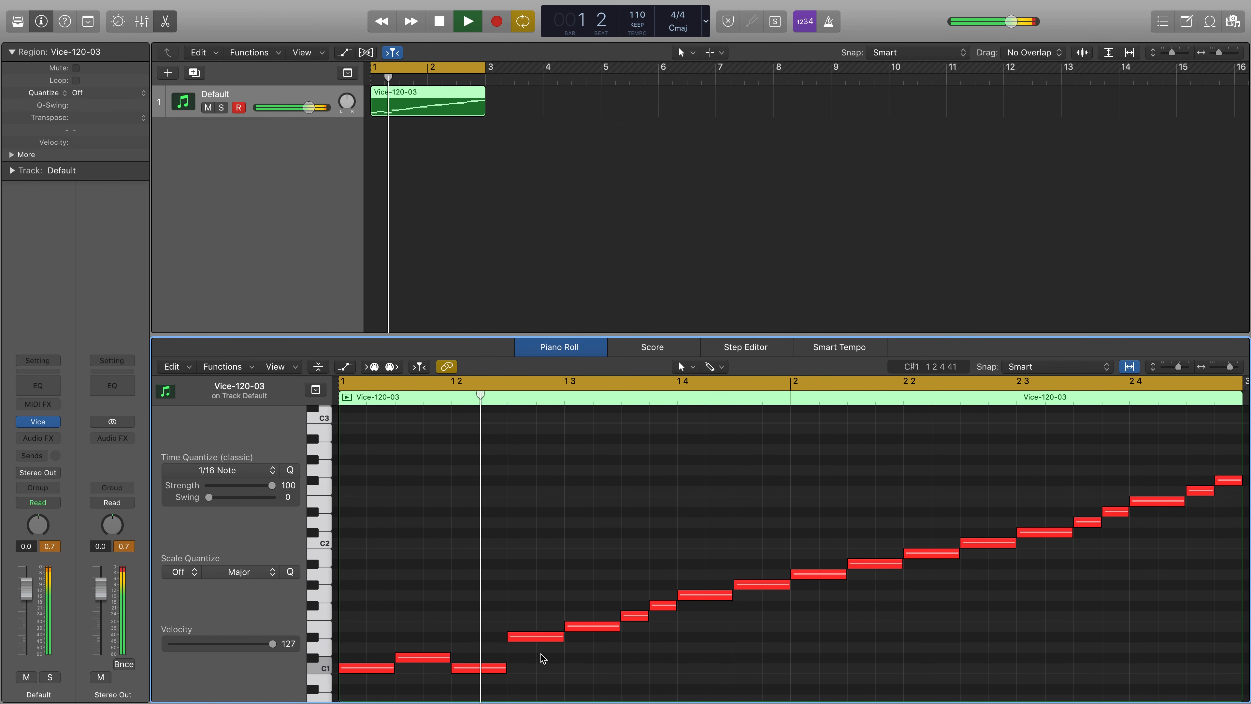
drag(541, 641, 572, 640)
click(713, 648)
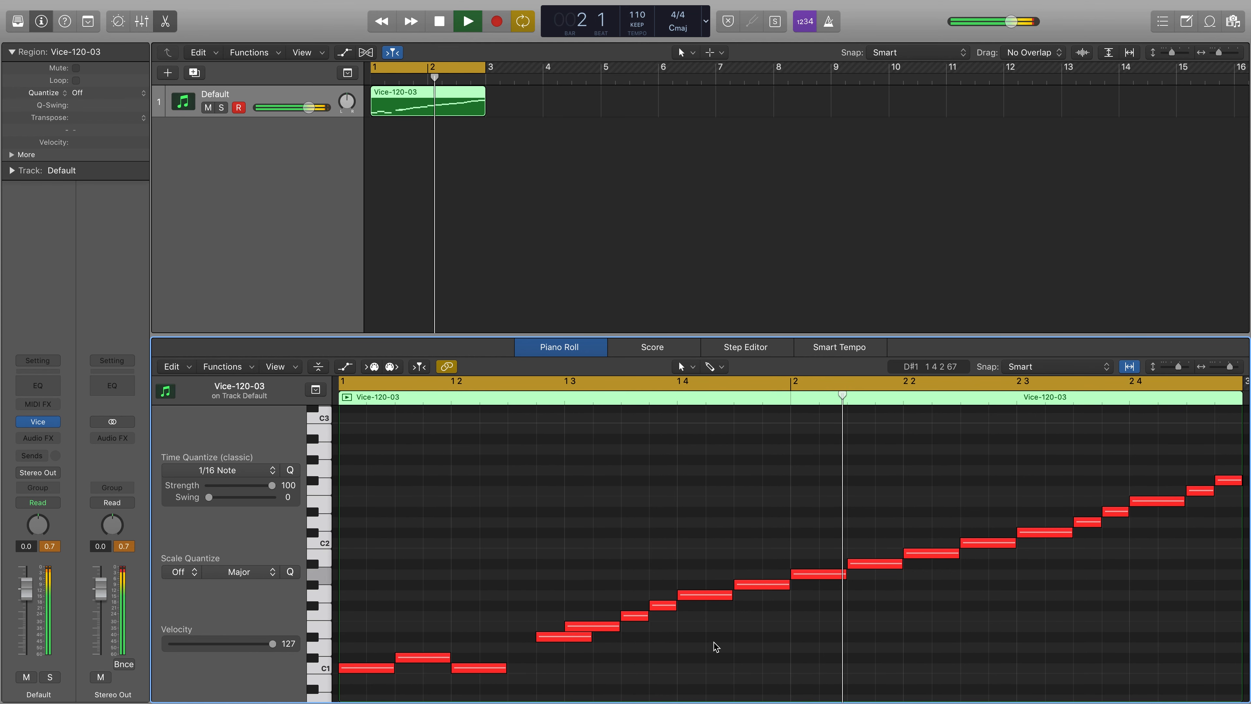
drag(756, 587, 783, 590)
click(769, 633)
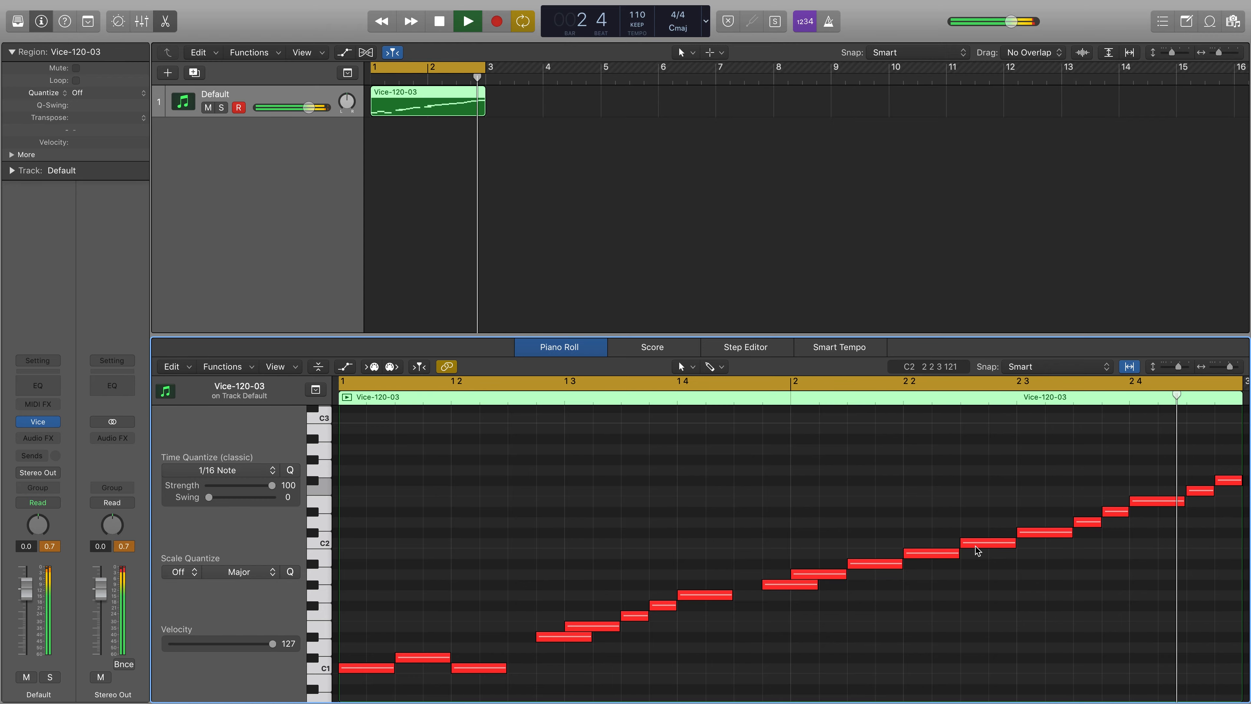
drag(975, 545, 1010, 547)
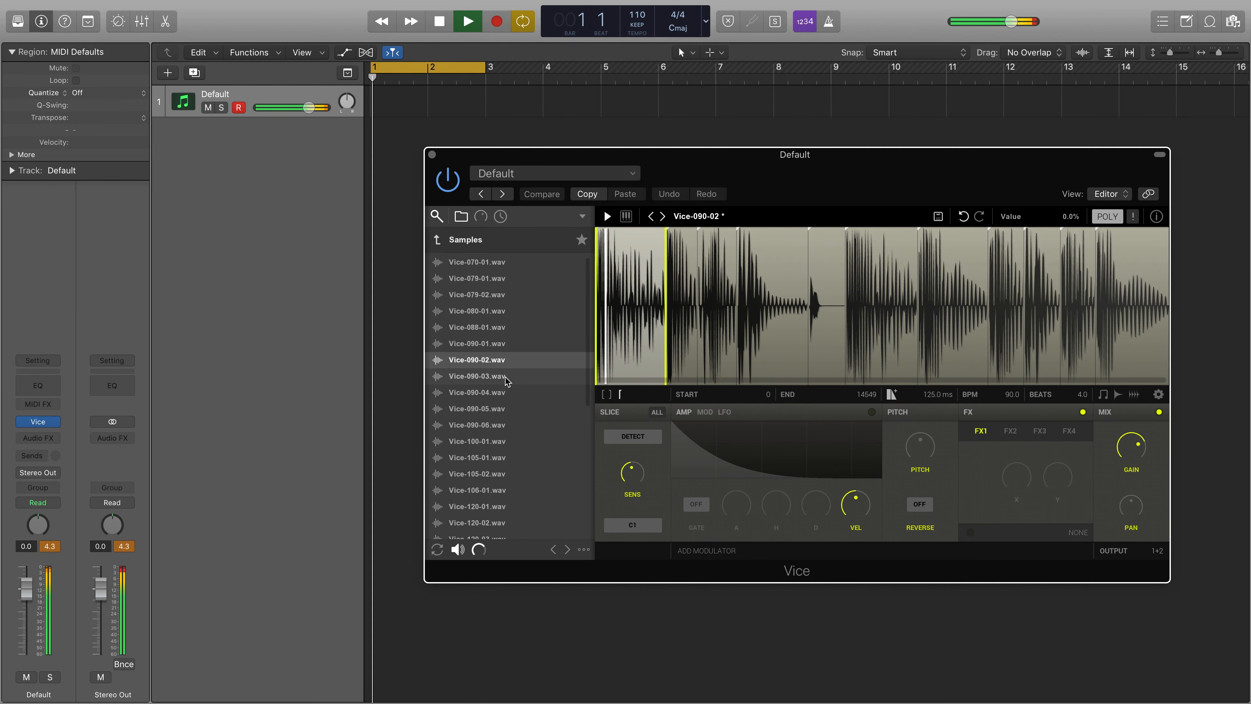
Load Vice-090-03.wav from the Samples folder into Vice during playback
click(477, 376)
double_click(505, 378)
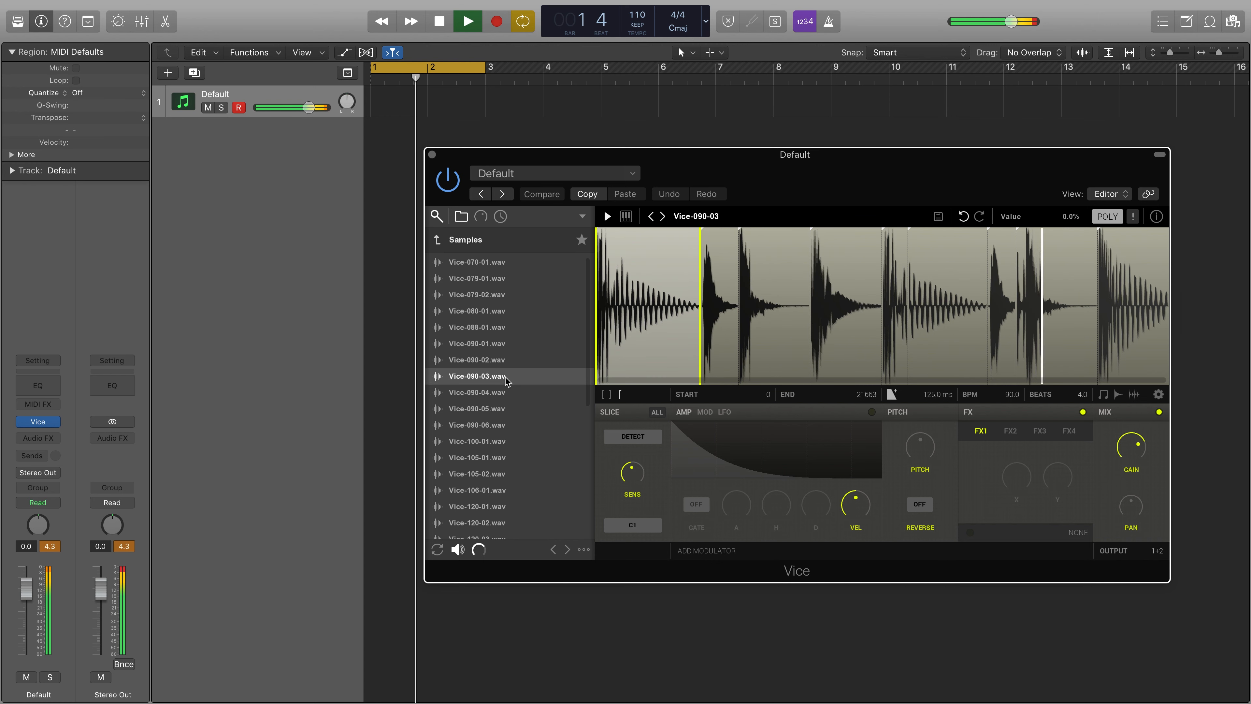
Load Vice-090-04.wav and, with automatic loading turned on, step the loaded loop forward through the Samples folder past Vice-105-02.wav
double_click(506, 393)
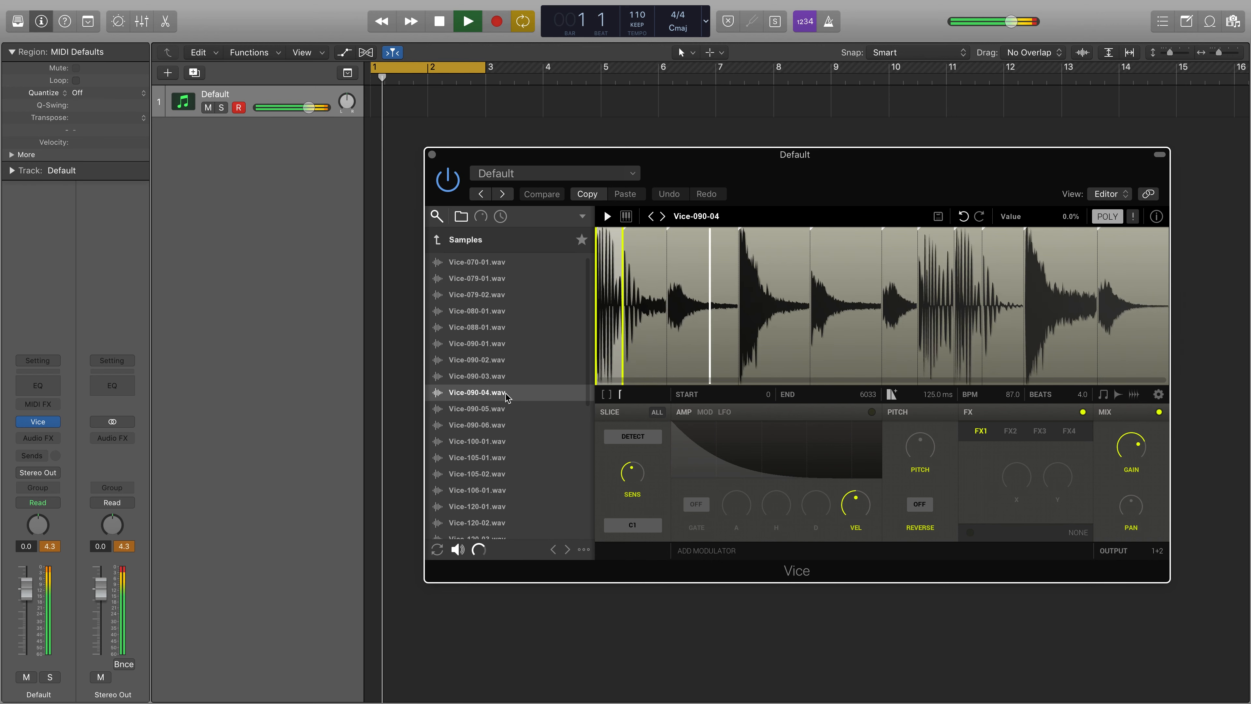
click(437, 550)
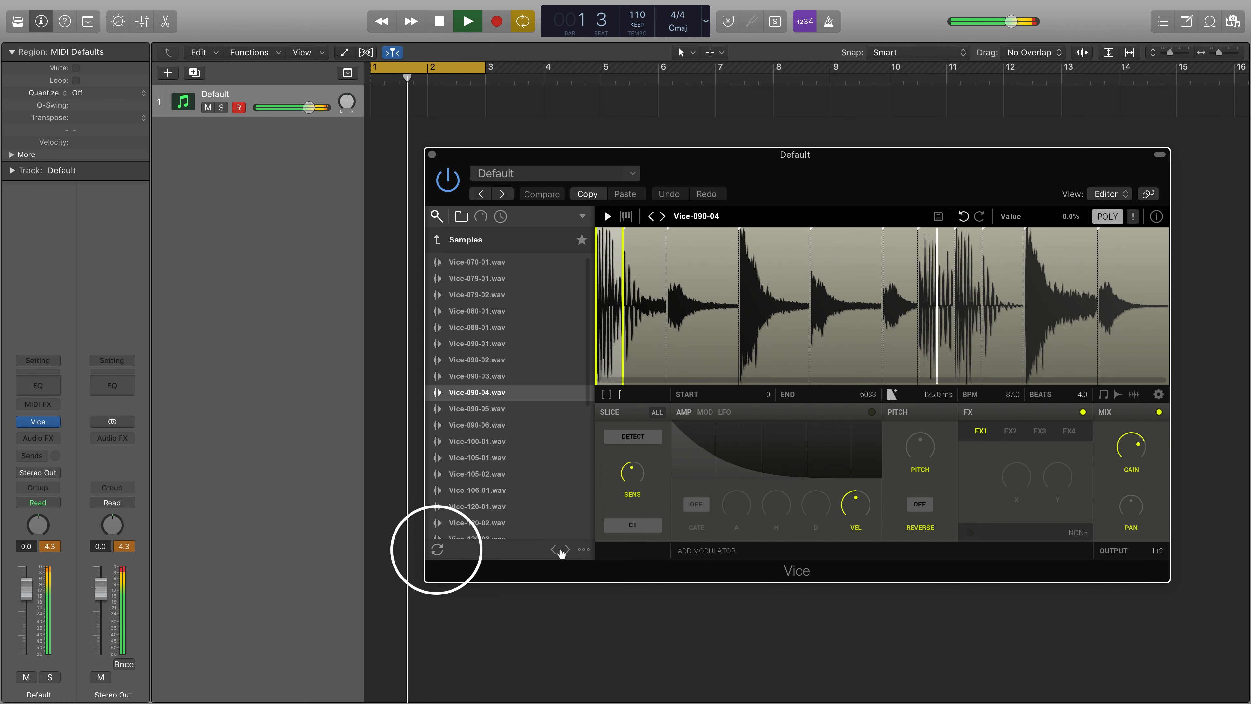
click(567, 550)
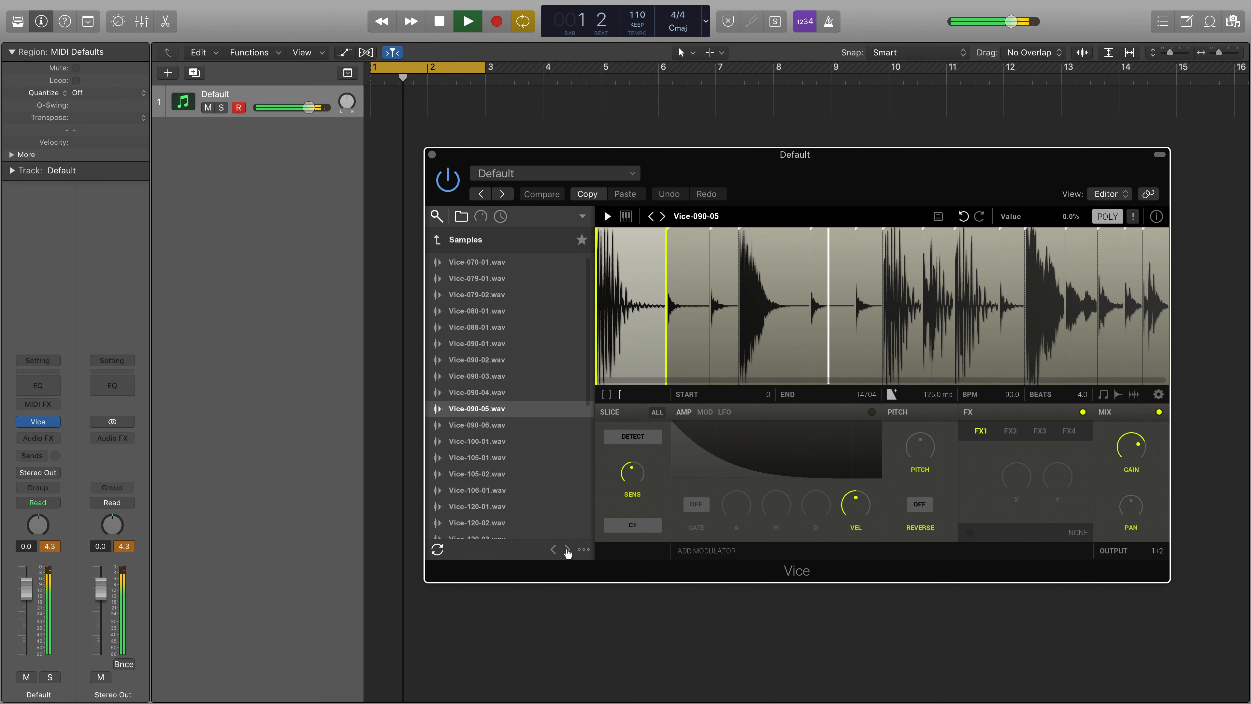
click(568, 550)
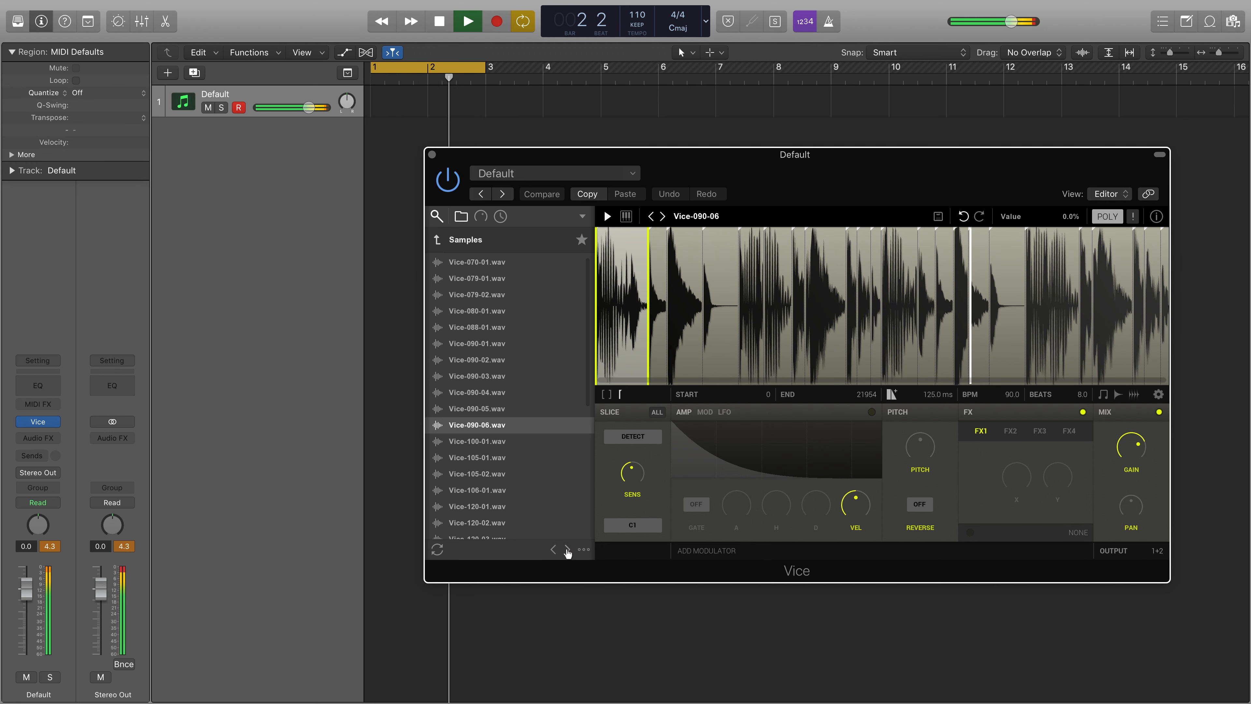
click(568, 549)
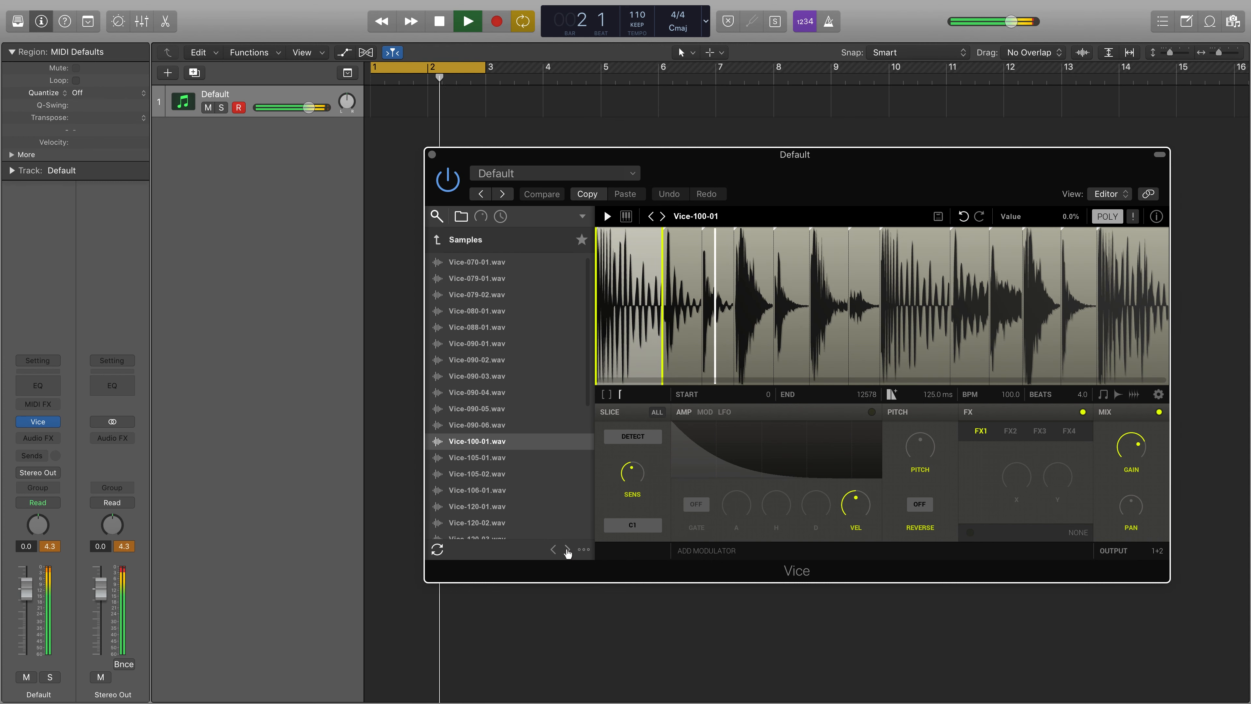
click(568, 550)
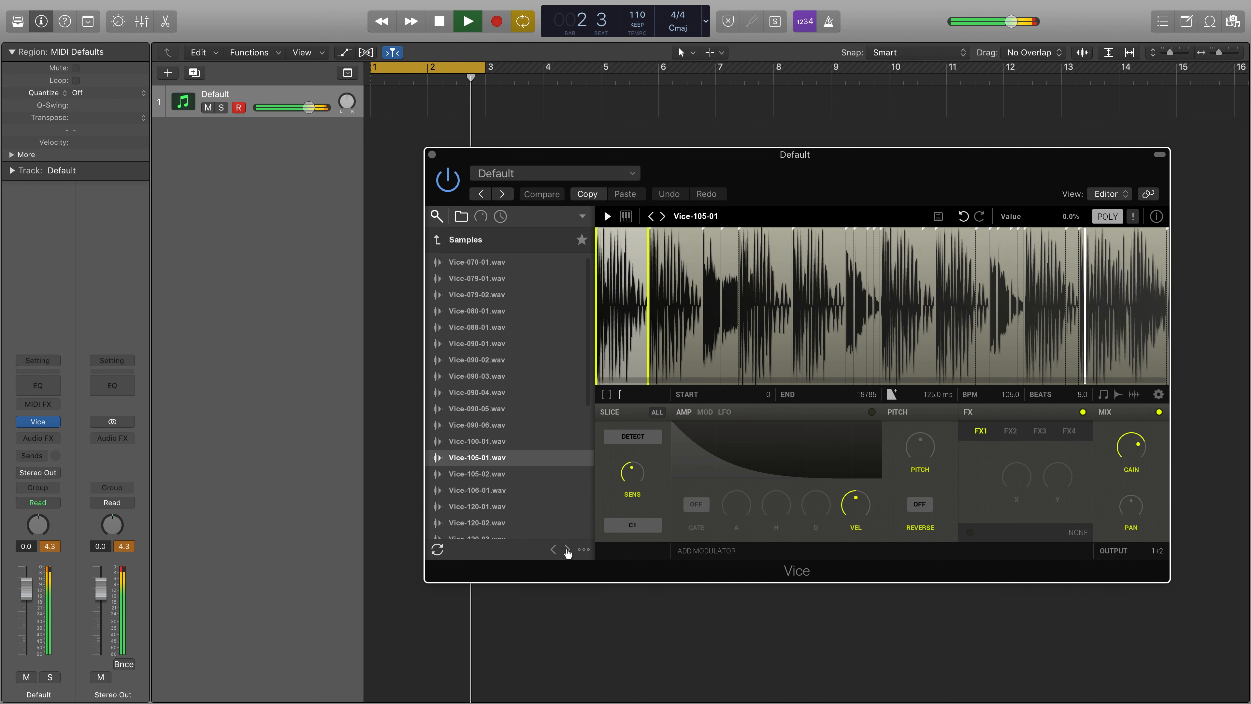
click(567, 550)
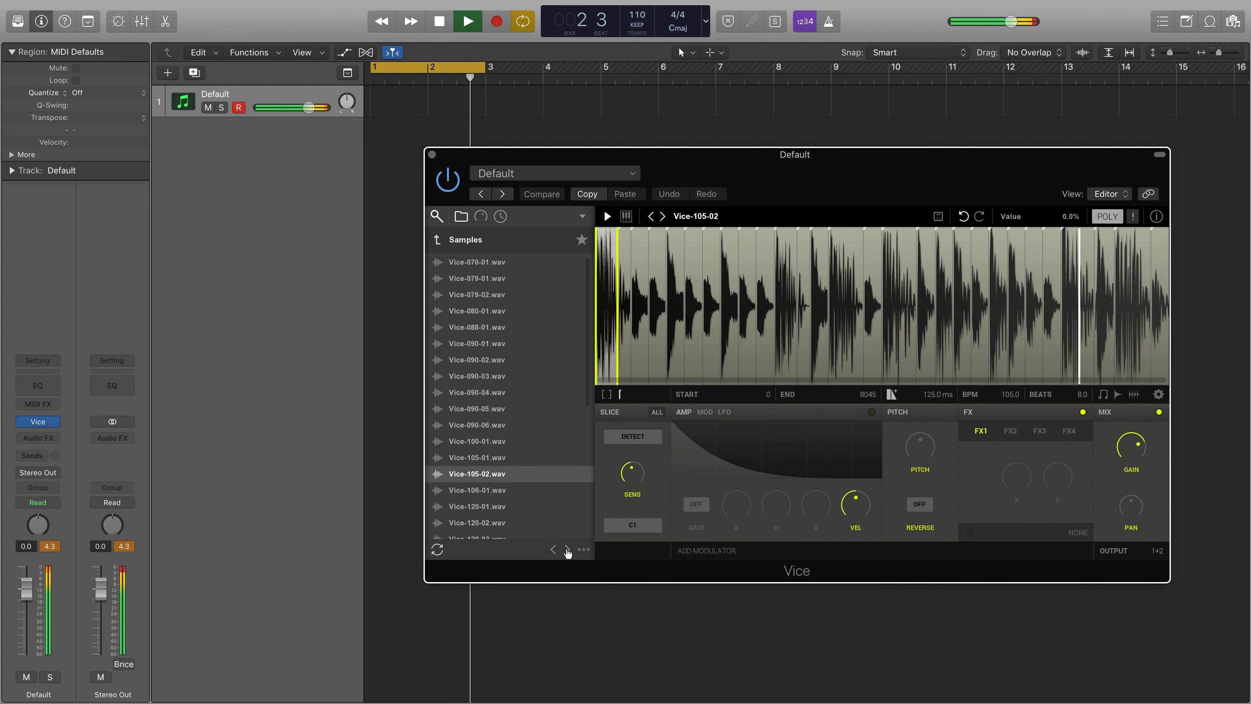
click(567, 551)
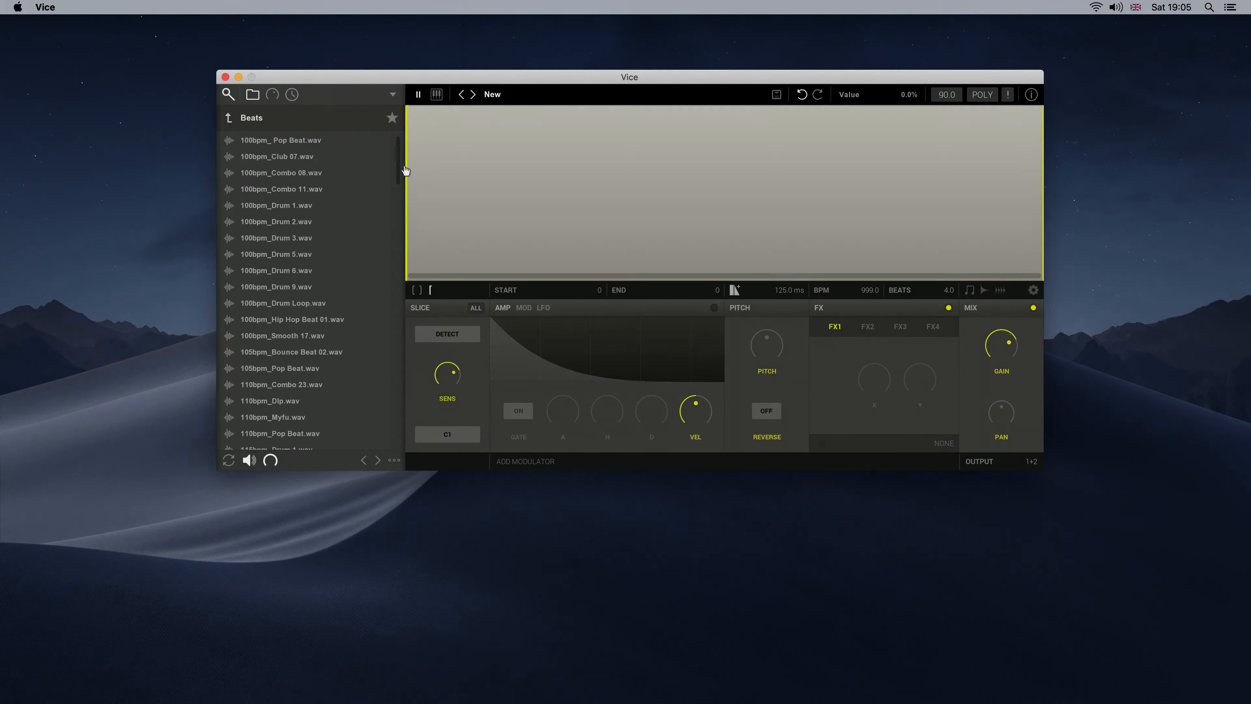
In standalone Vice, load Retro HipHop 100bpm.wav from the Beats folder into the empty waveform area
scroll(399, 173, down, 10)
scroll(310, 291, down, 10)
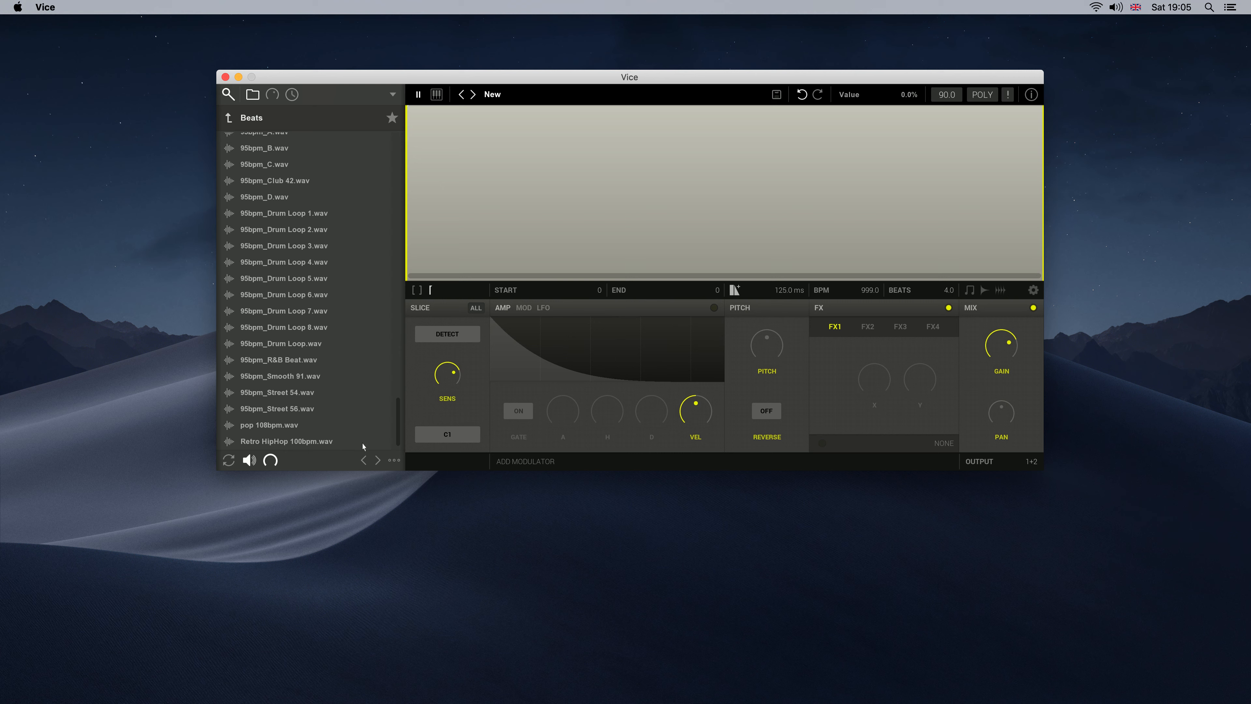
click(310, 442)
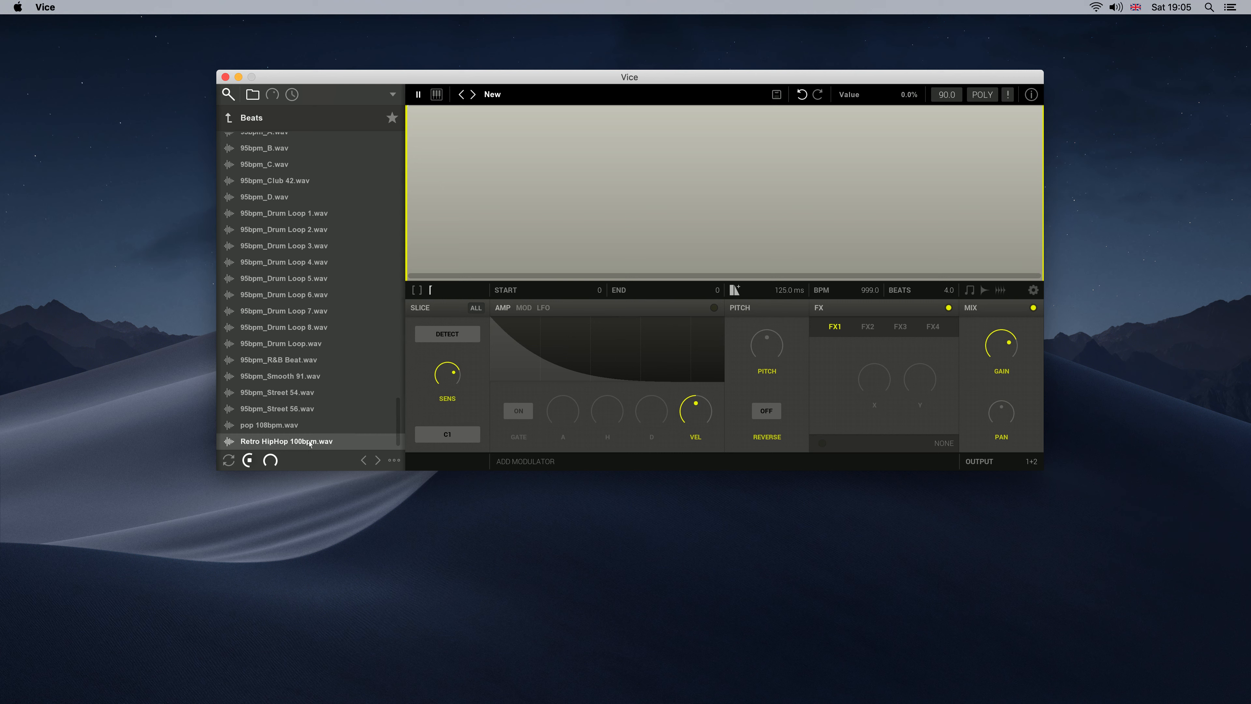
drag(310, 442, 447, 193)
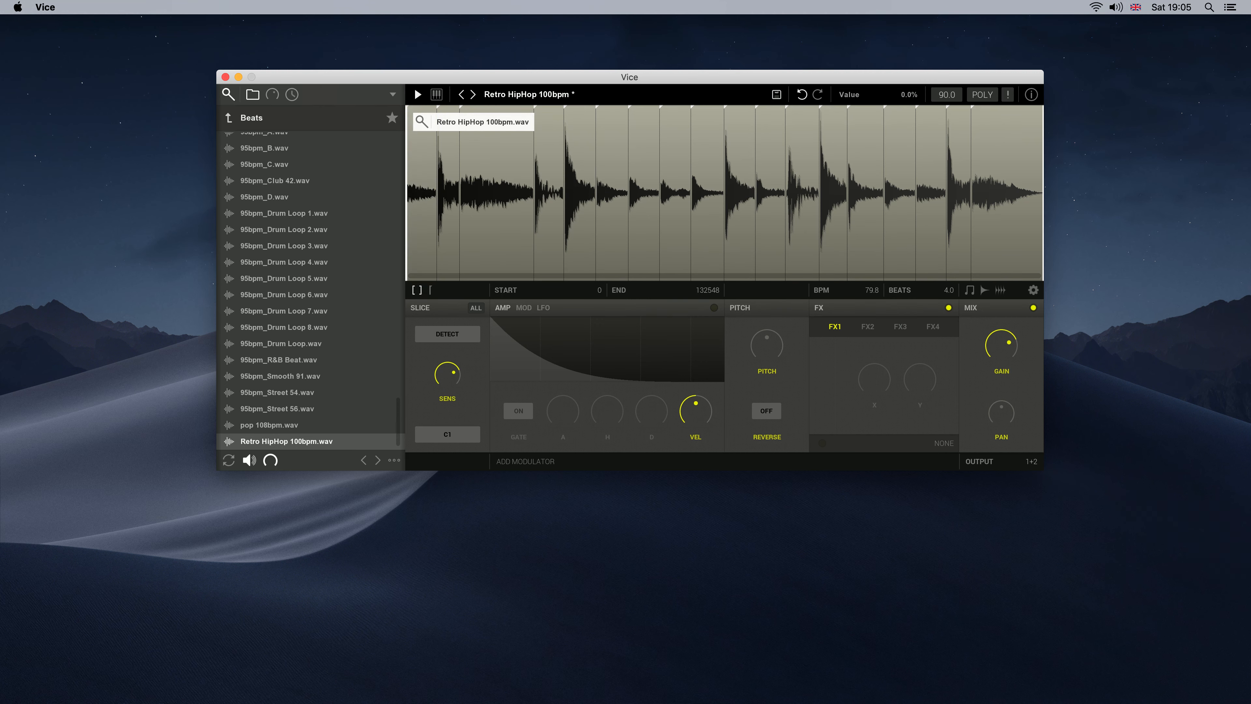
Trim the Retro HipHop loop to start at 6621 and end at 112530, auditioning its opening slice
drag(1043, 192, 948, 193)
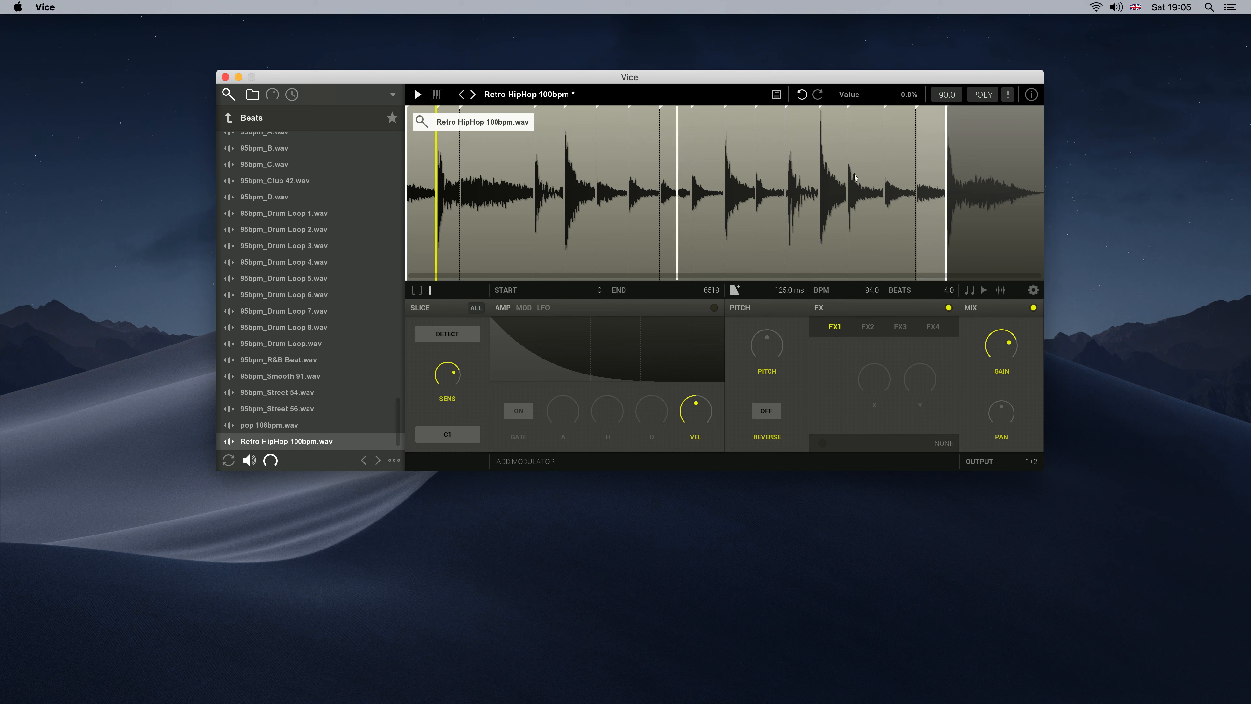
click(427, 187)
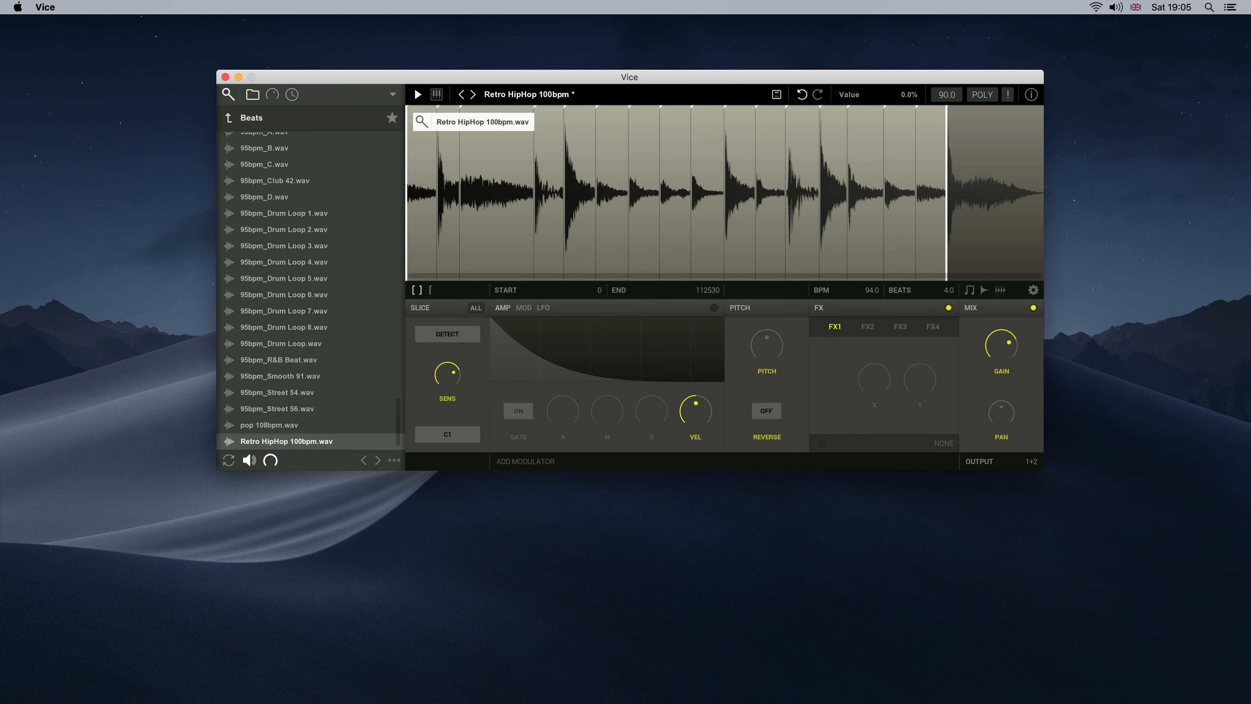
drag(406, 193, 435, 192)
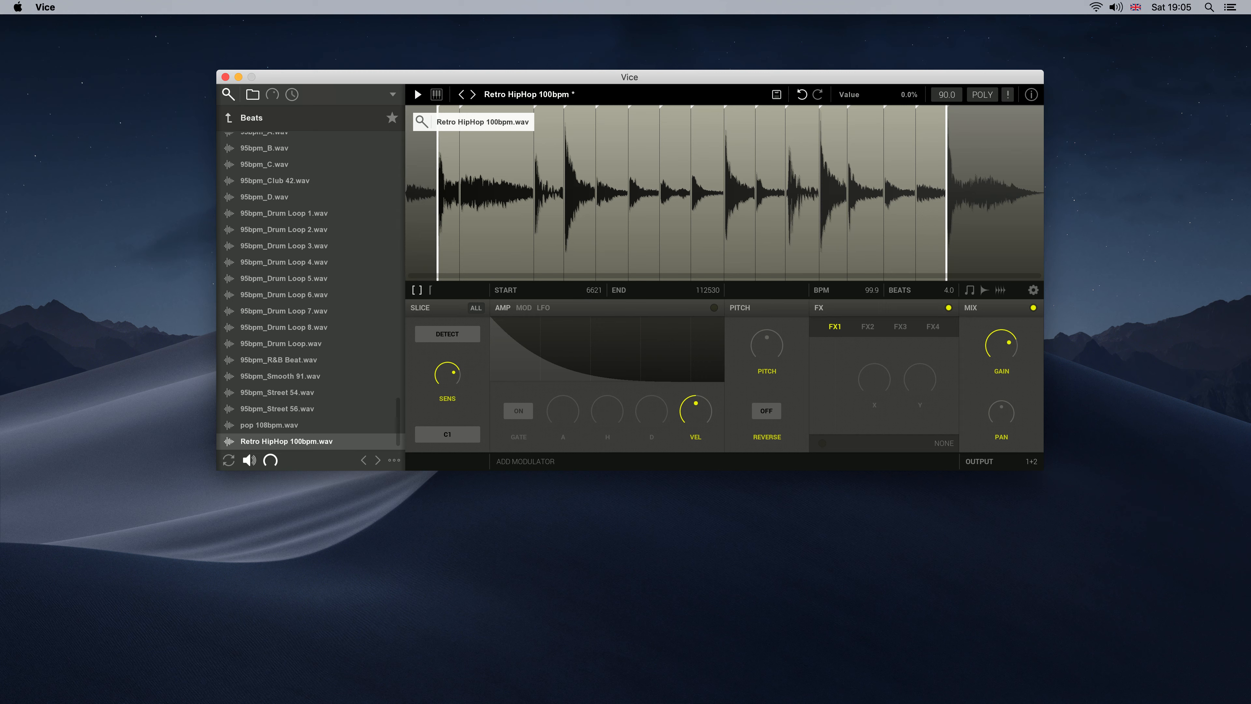
click(440, 178)
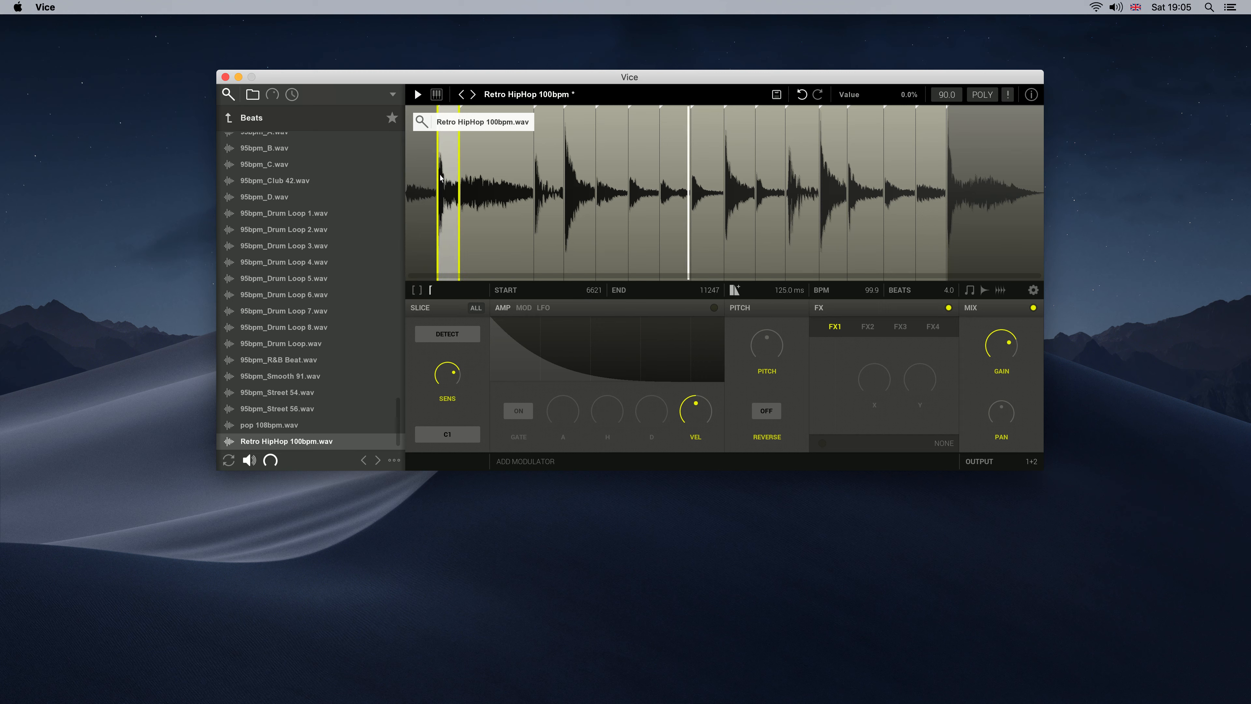
Inspect the loop start up close and fine-tune the loop end slightly earlier onto the transient for a tempo of 100.0 BPM
drag(440, 277, 461, 376)
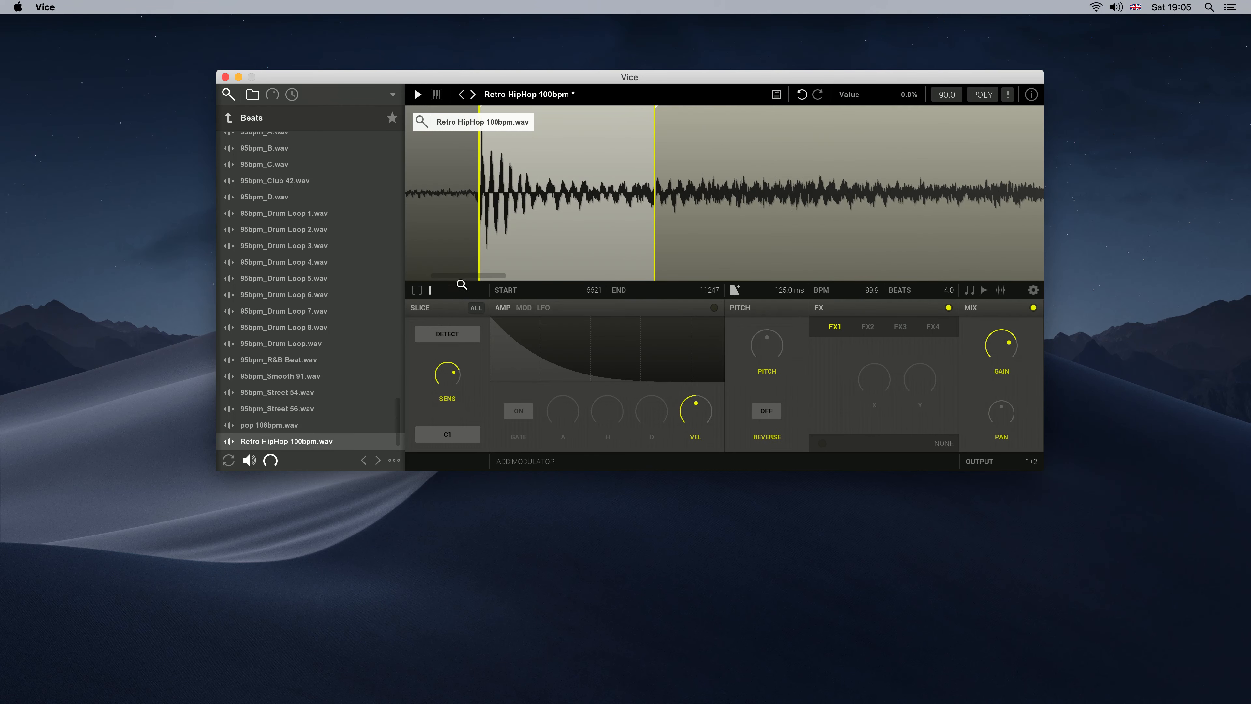
double_click(479, 278)
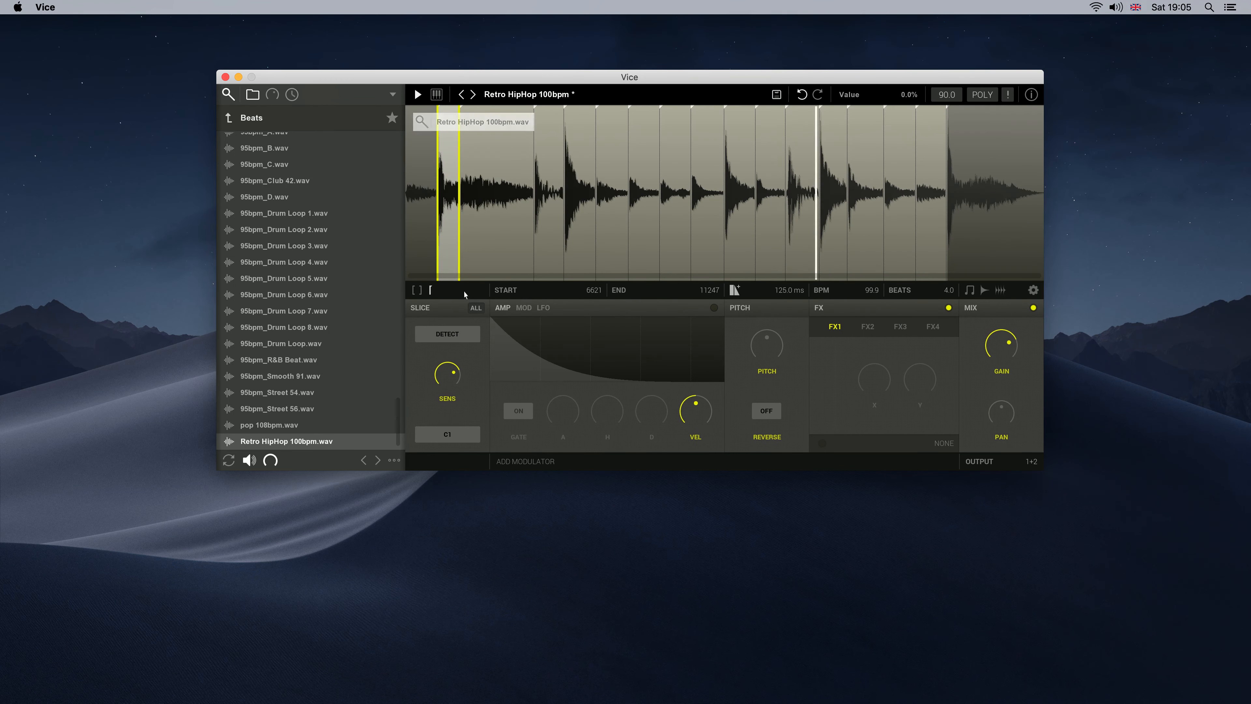
drag(950, 277, 943, 375)
click(972, 242)
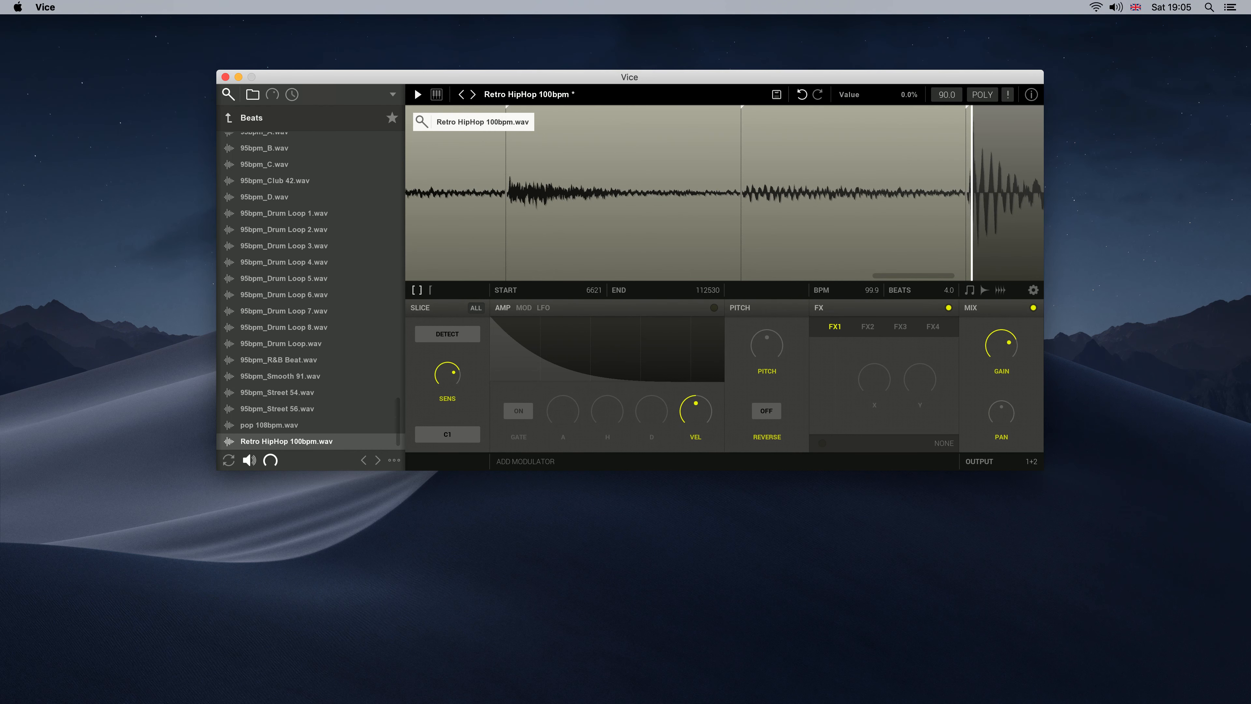
drag(972, 241, 964, 242)
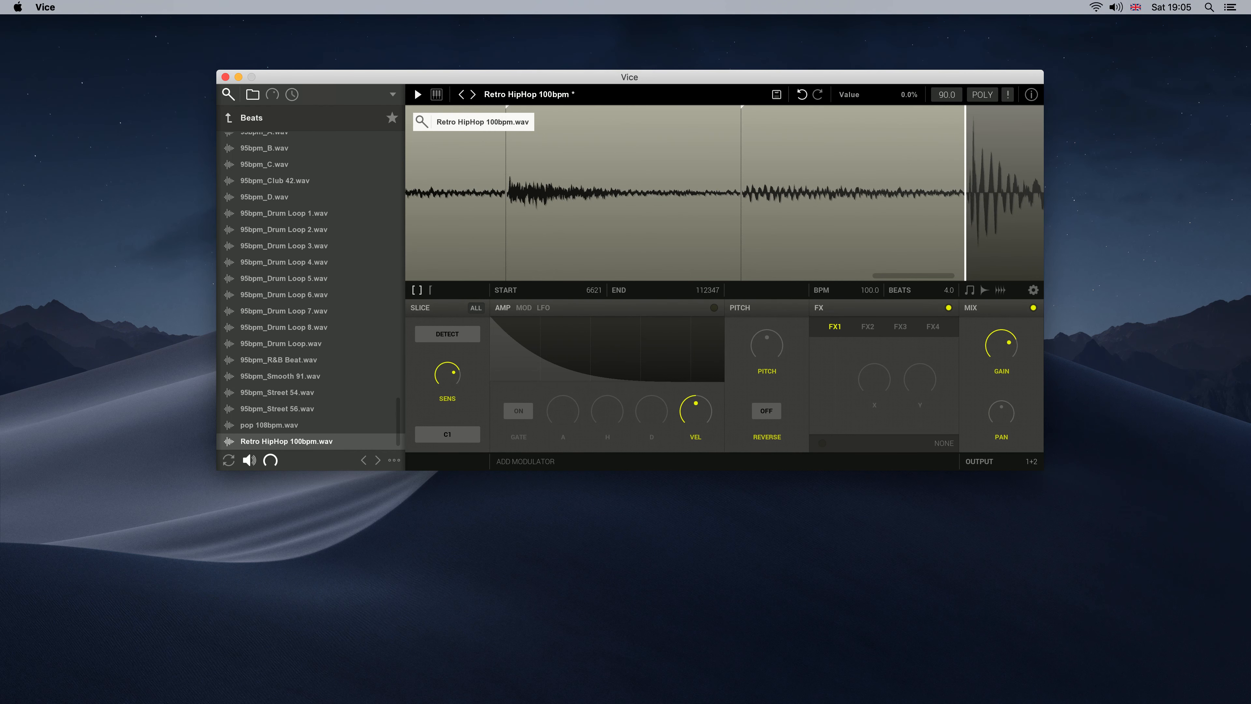
click(951, 284)
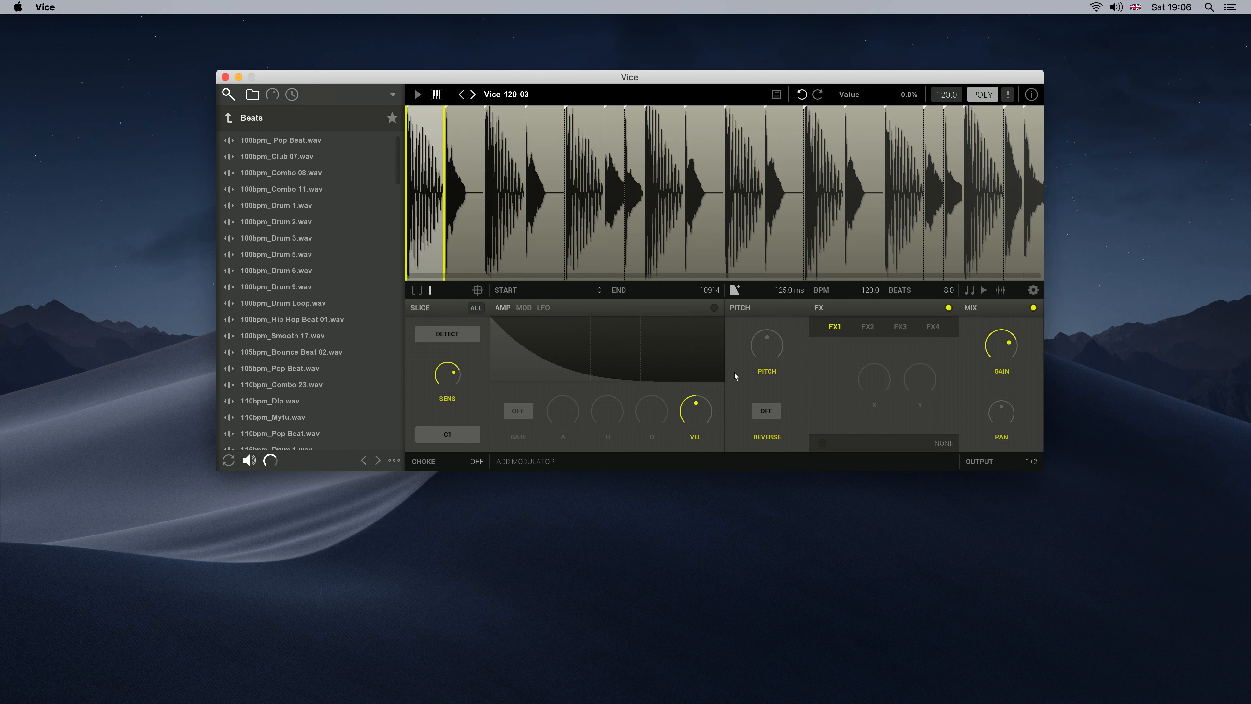
Try a pitch change on the first slice of Vice-120-03, enable editing of all slices and start playback
drag(773, 347, 772, 354)
click(475, 308)
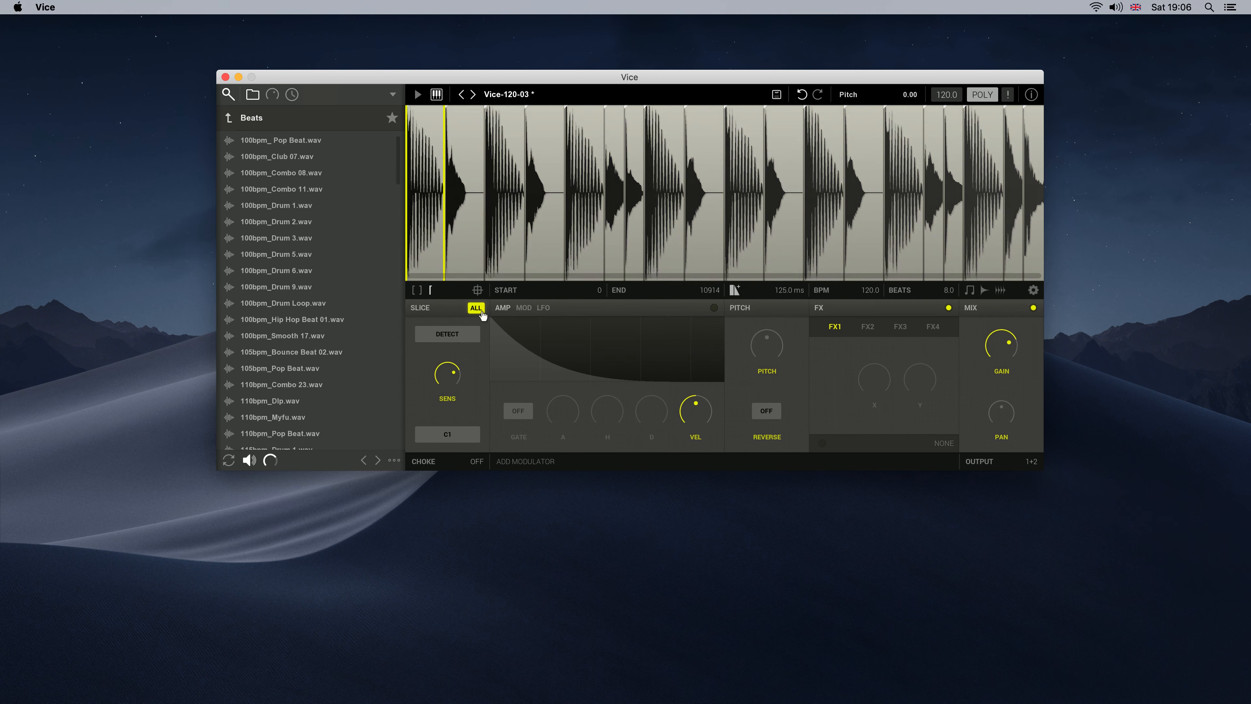
click(418, 96)
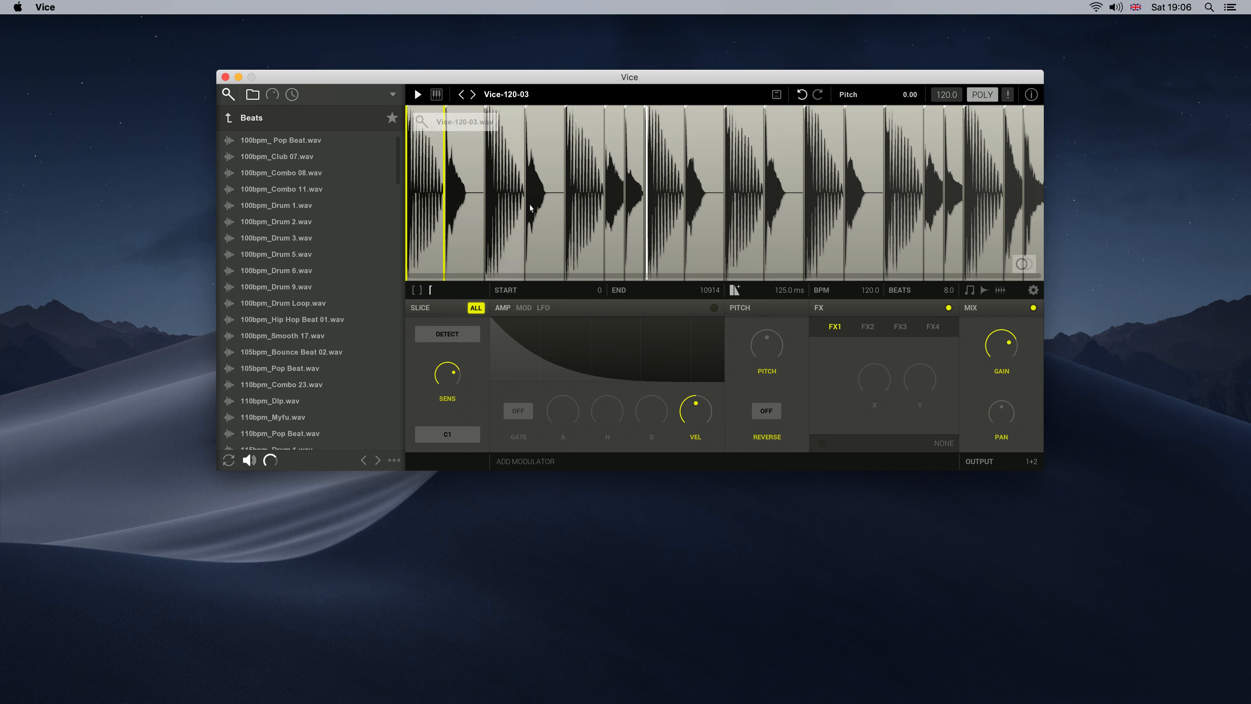
Enable the amp envelope for all slices, raise its hold time and set the decay to 97.6 ms
click(715, 308)
drag(607, 412, 607, 383)
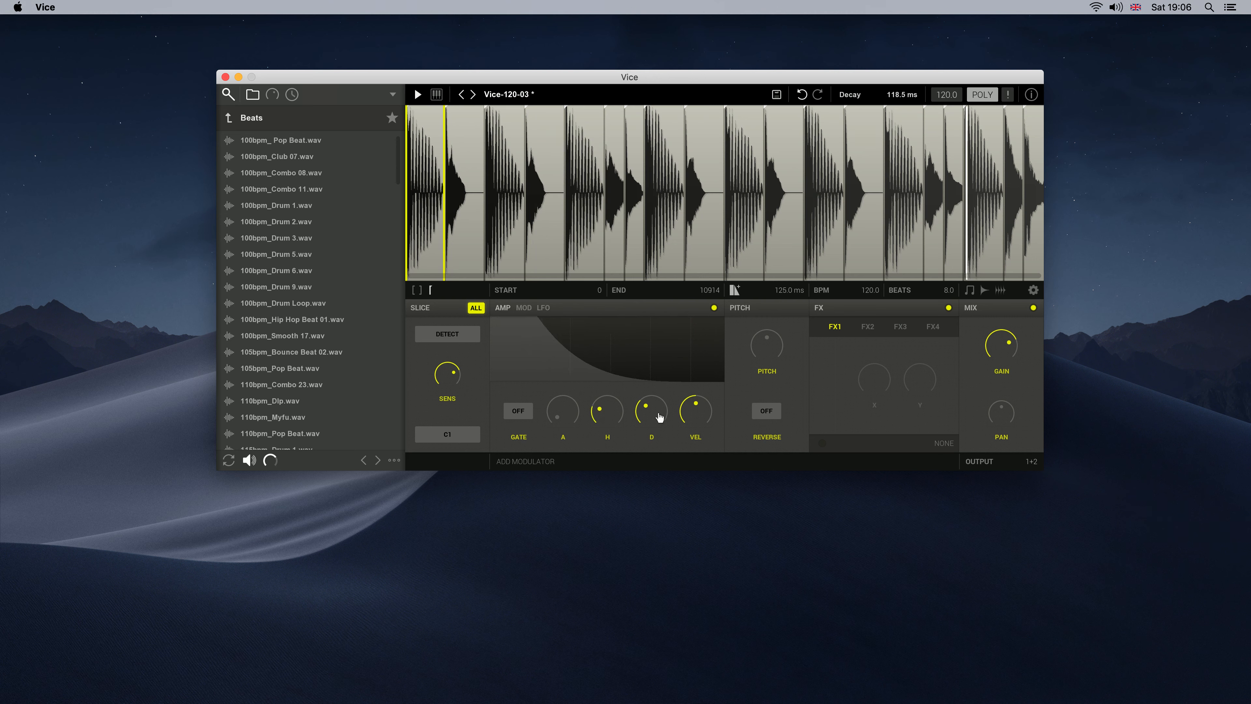
drag(662, 416, 662, 420)
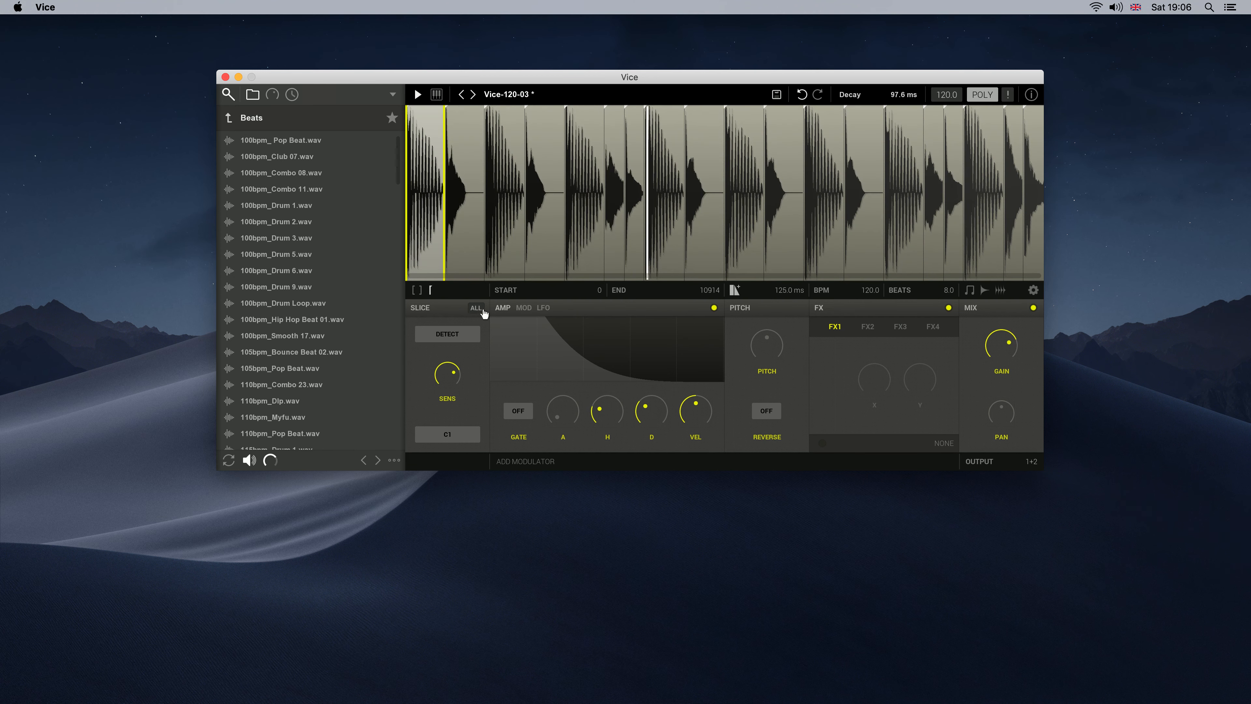
Select several kick slices across the loop and apply an HP filter in FX1 with the cutoff at about 830.6 Hz
click(501, 259)
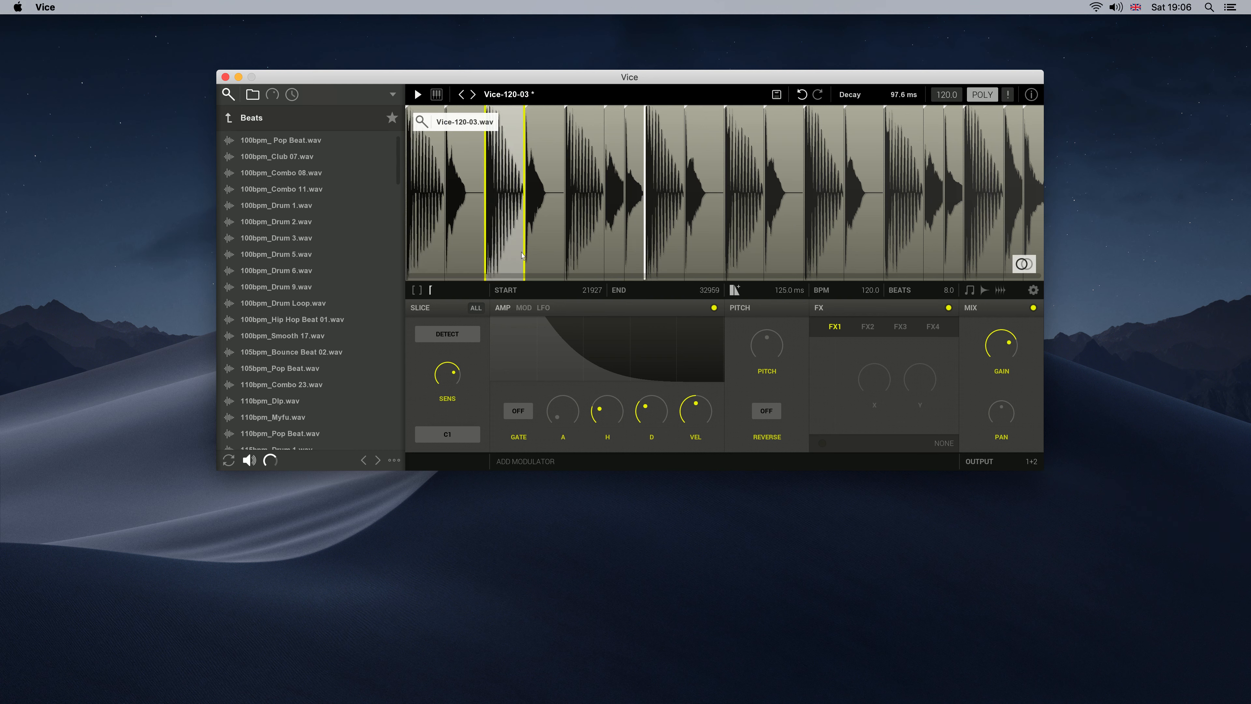
click(740, 218)
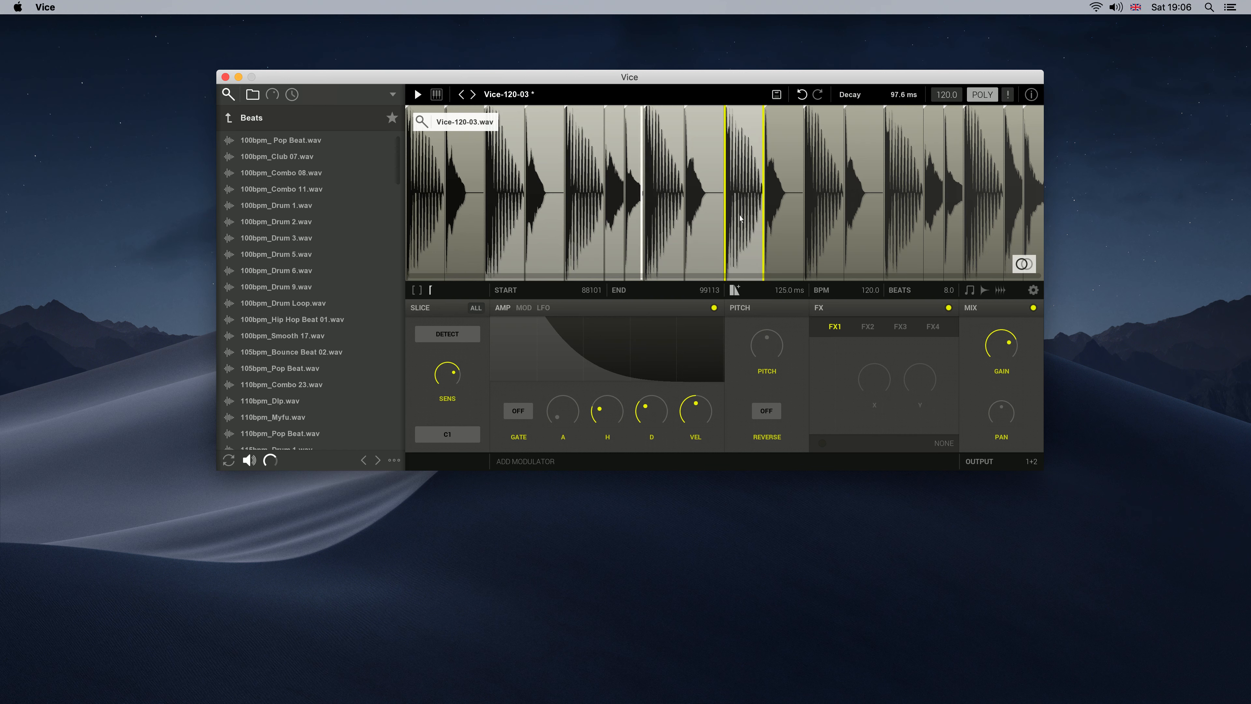
super+click(823, 199)
click(903, 202)
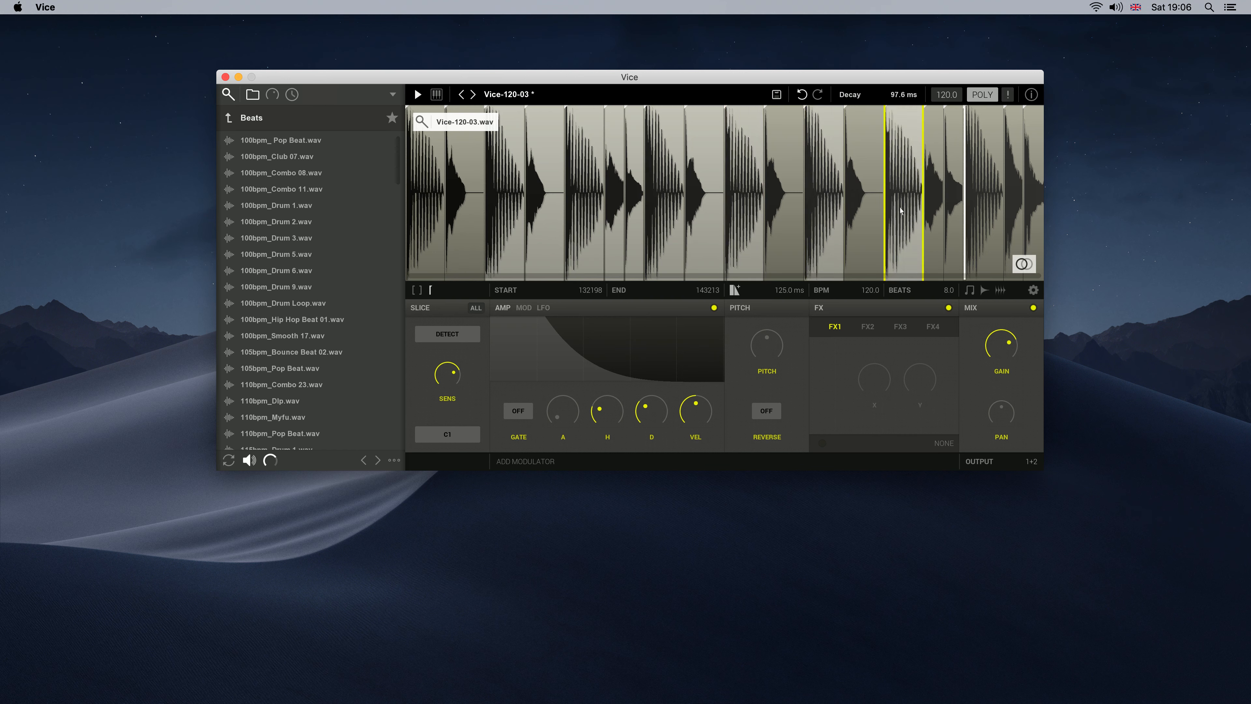
click(886, 444)
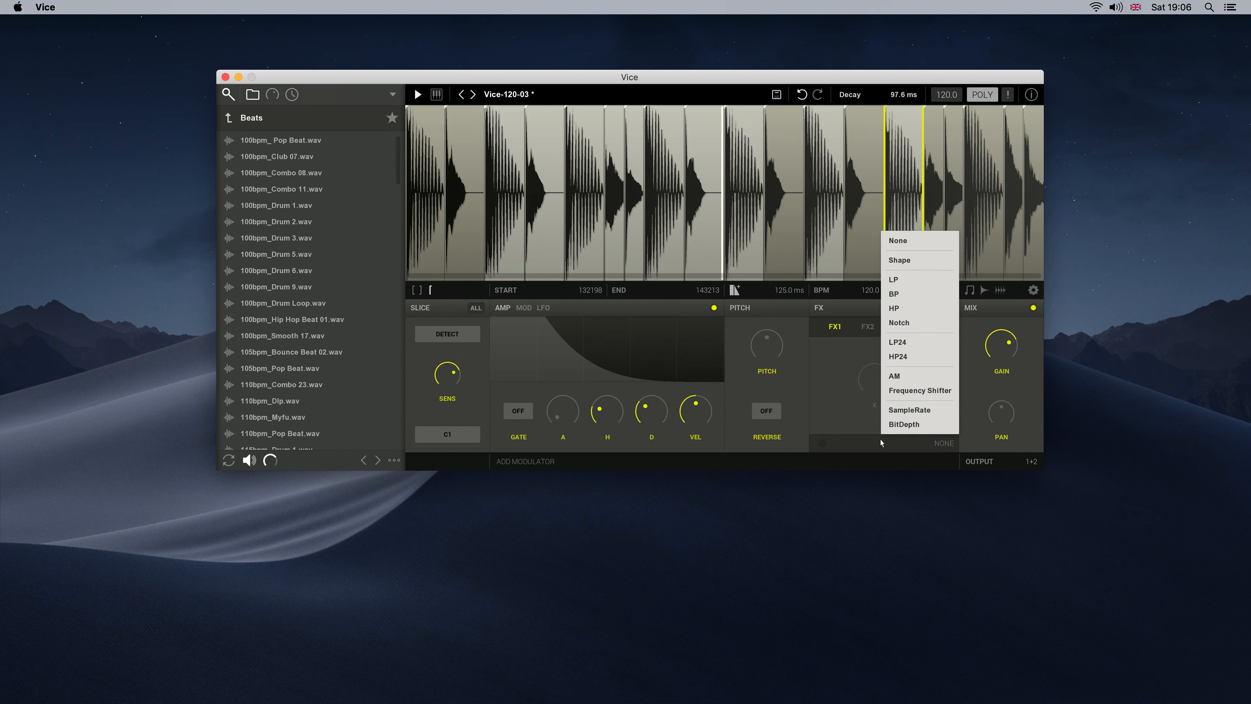
click(904, 313)
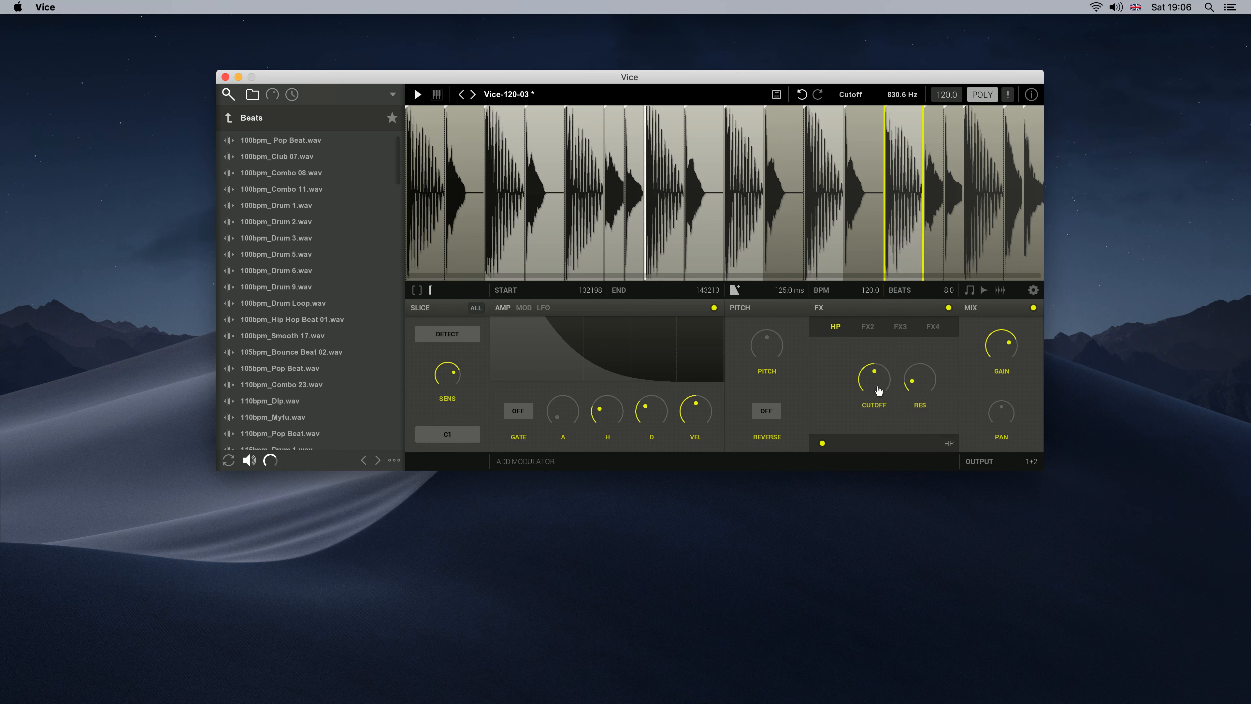
drag(875, 379, 878, 391)
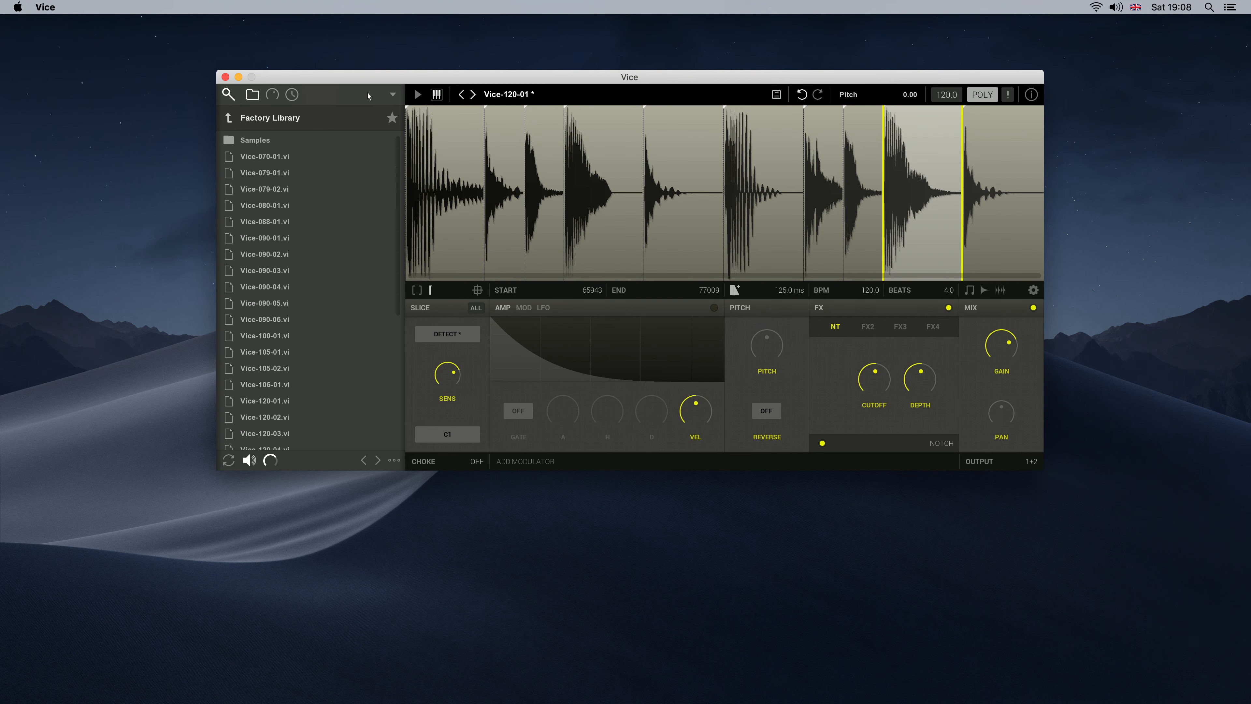
Use MIDI Learn to map CC4 to Slice 9's notch filter Depth and CC5 to the FX parameter below it
click(274, 96)
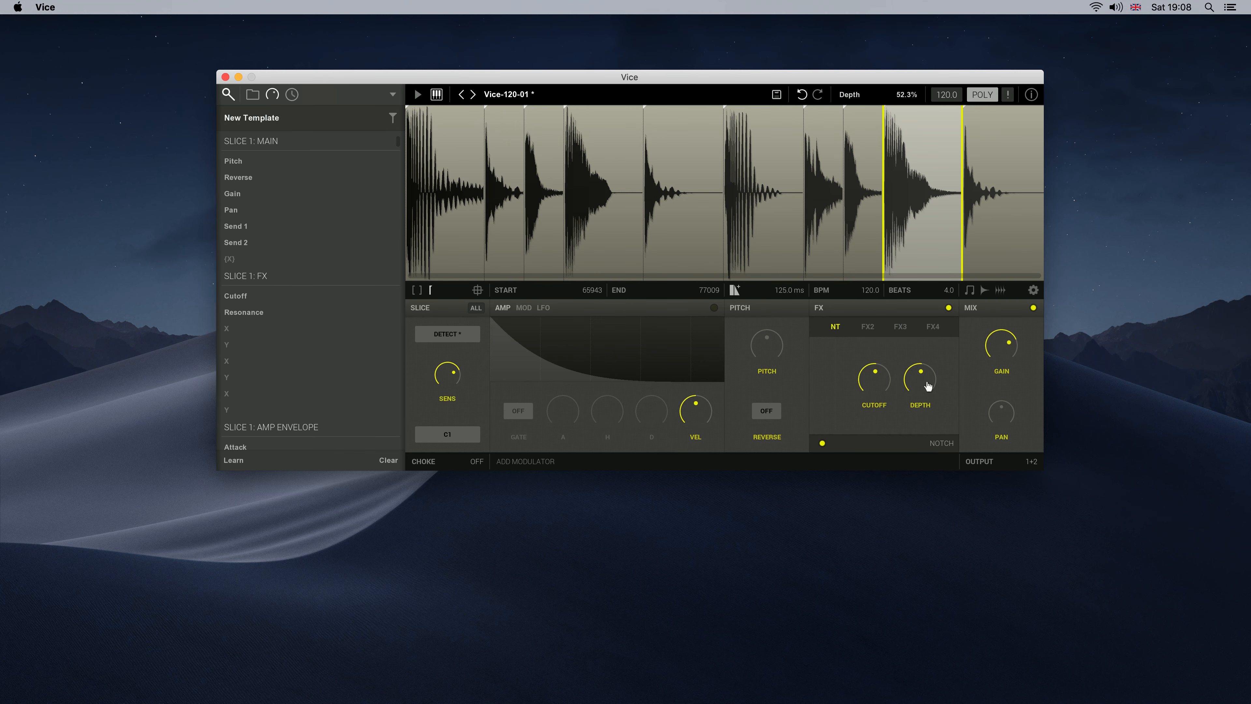
drag(921, 379, 921, 375)
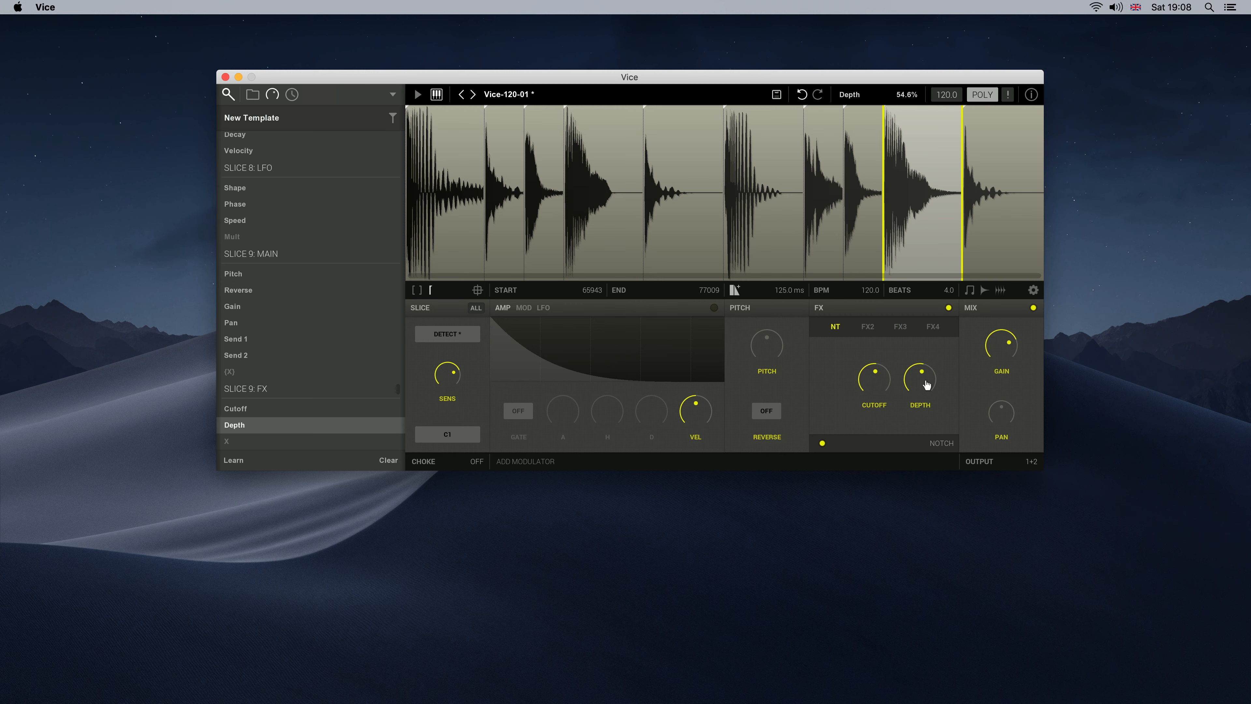
click(236, 461)
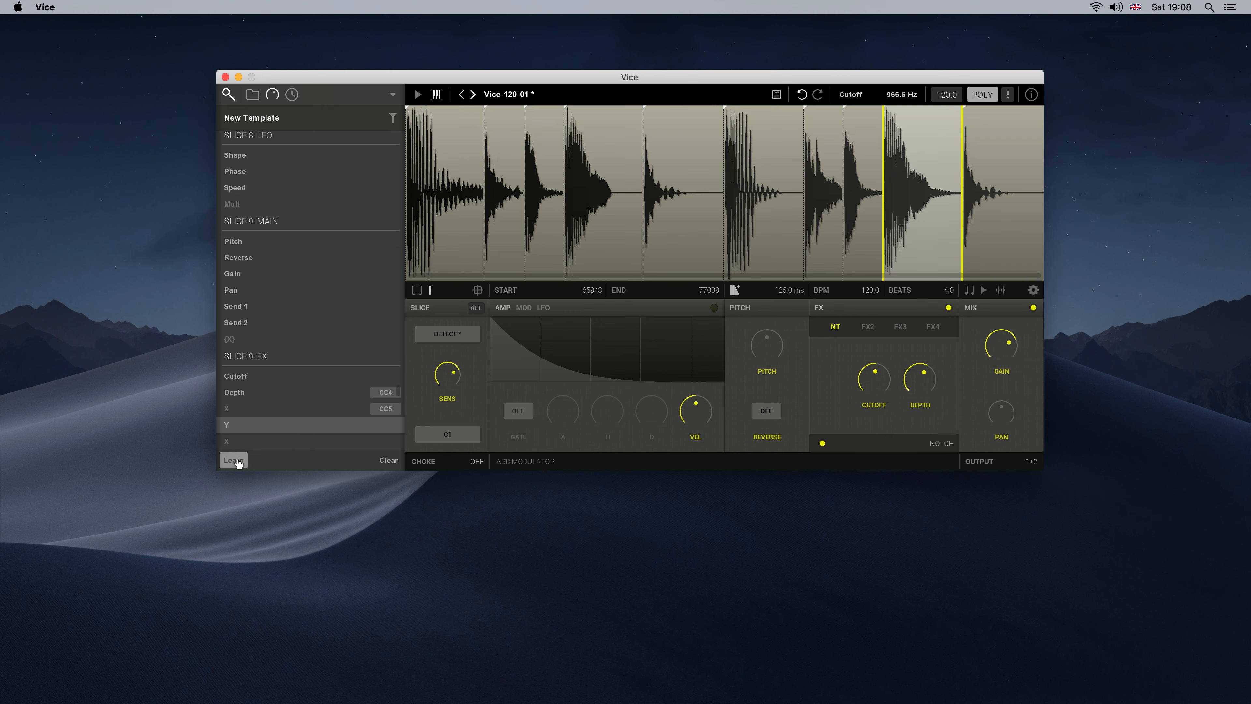
click(234, 461)
Start MIDI Learn for the sixth slice's Gain directly from its control
right_click(1009, 350)
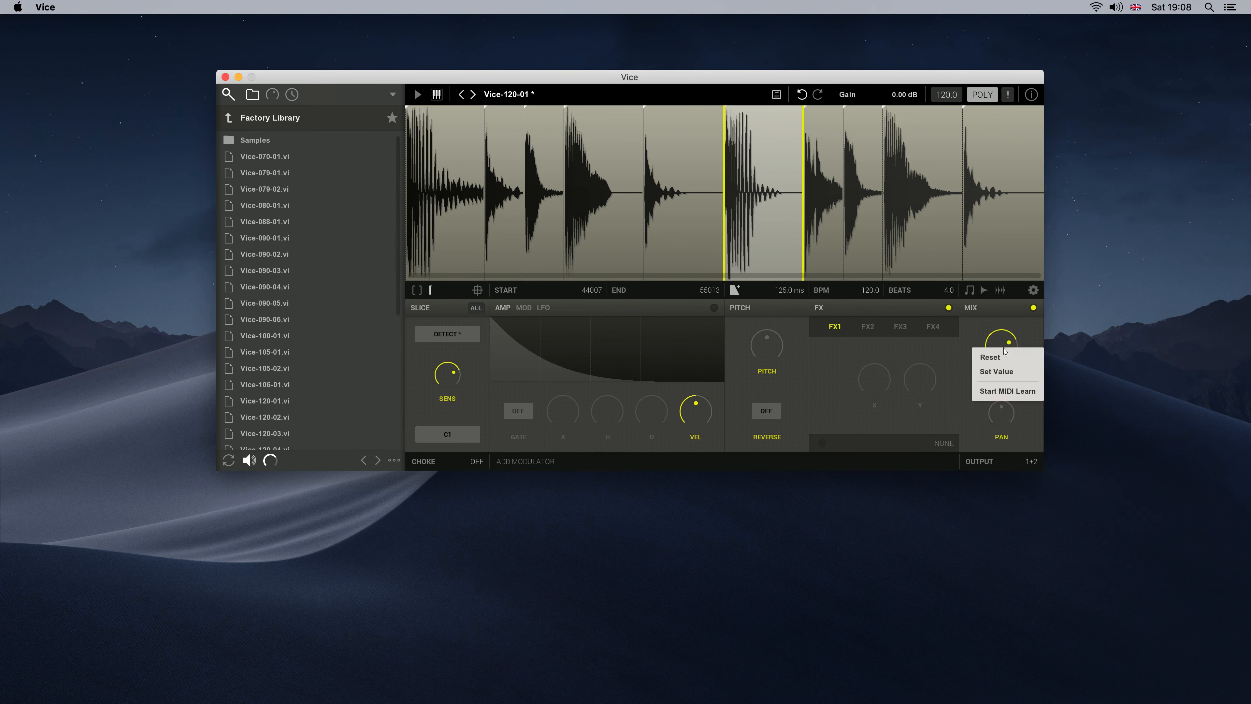
click(1007, 391)
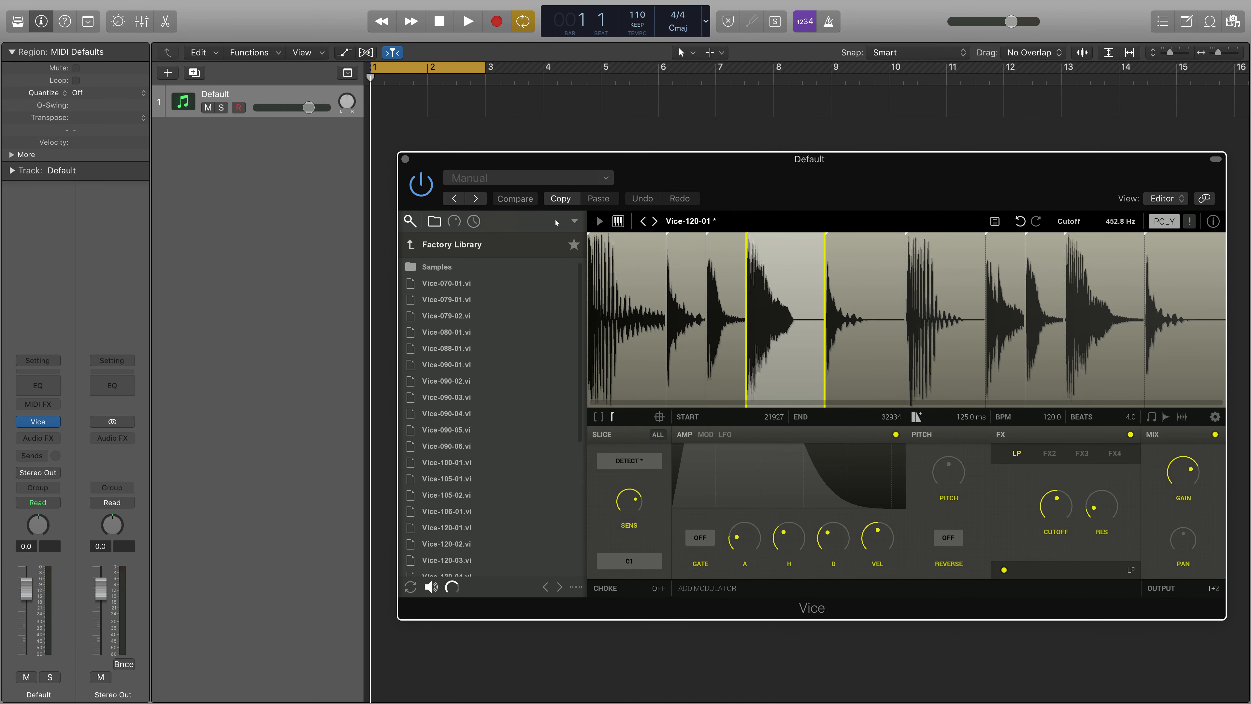
In Logic Pro X, assign the amp envelope Attack of Slice 4 in Vice to a host automation parameter
click(461, 227)
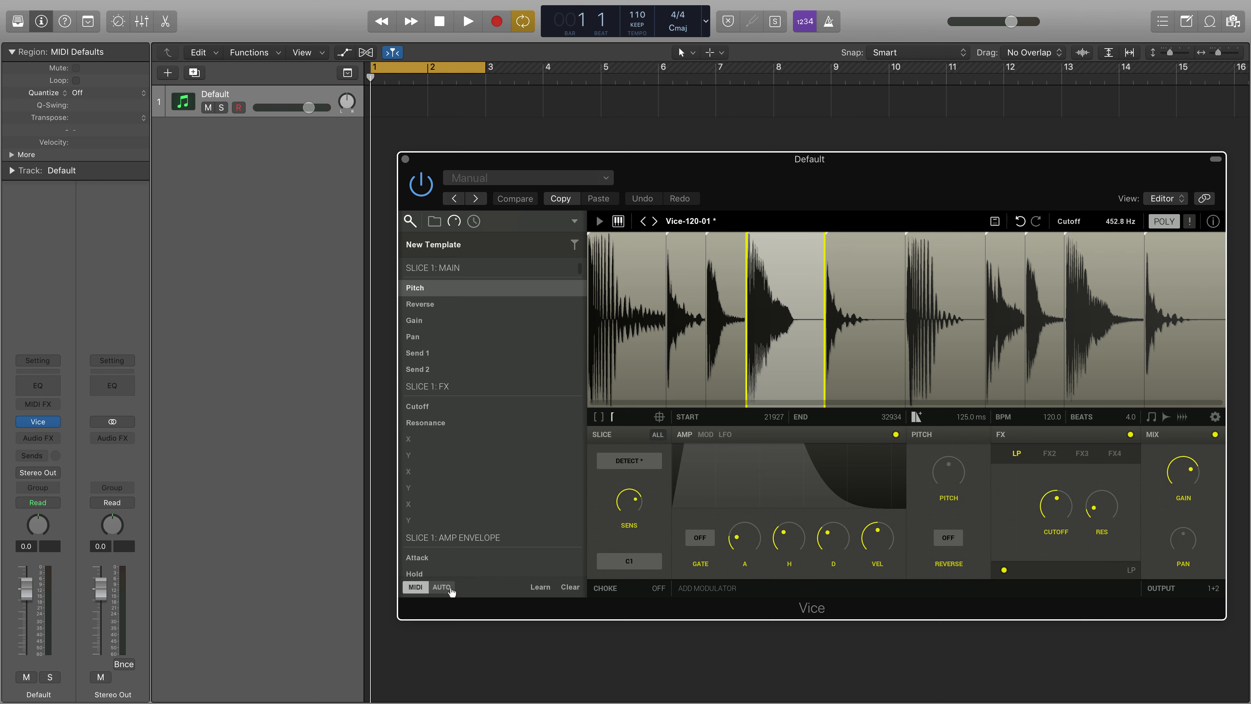
click(441, 587)
click(741, 537)
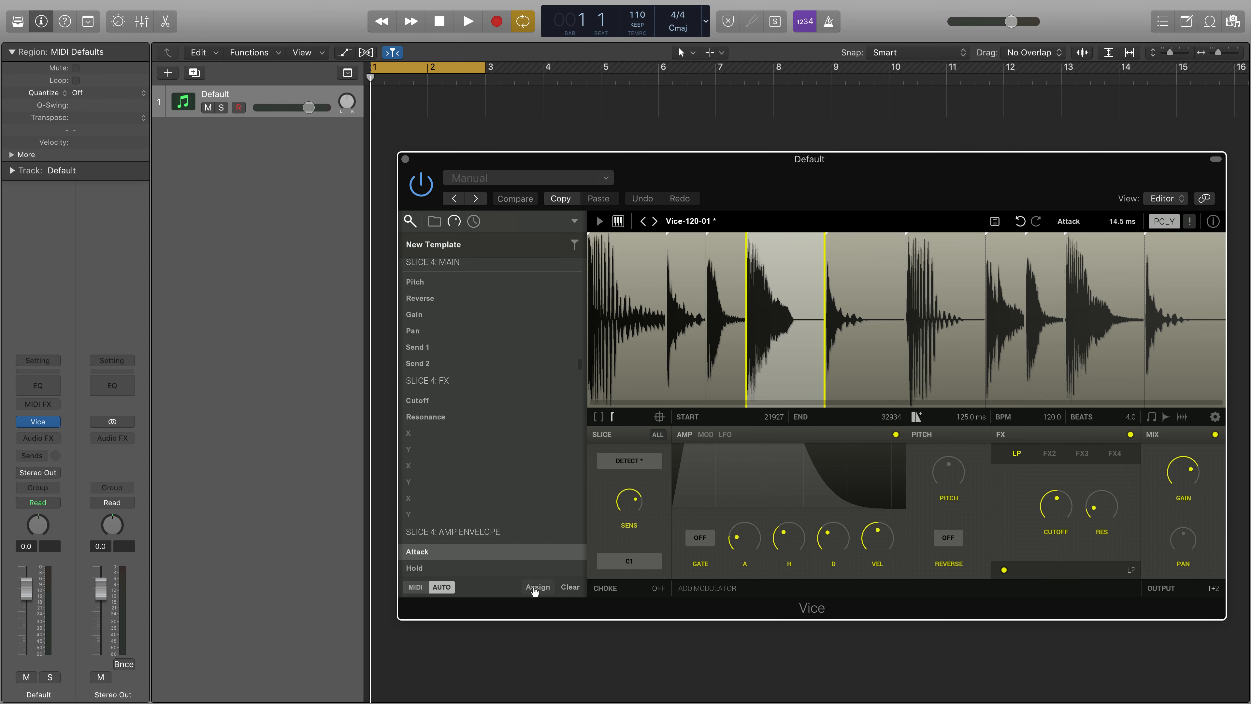
click(535, 588)
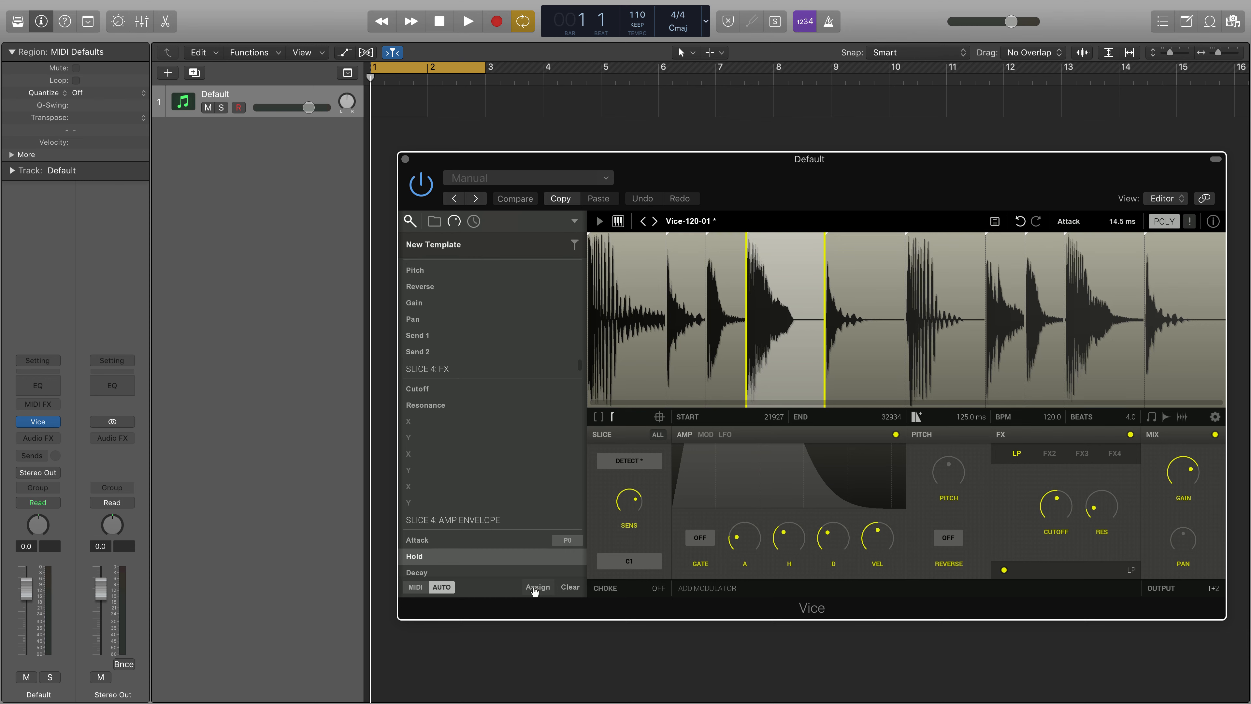